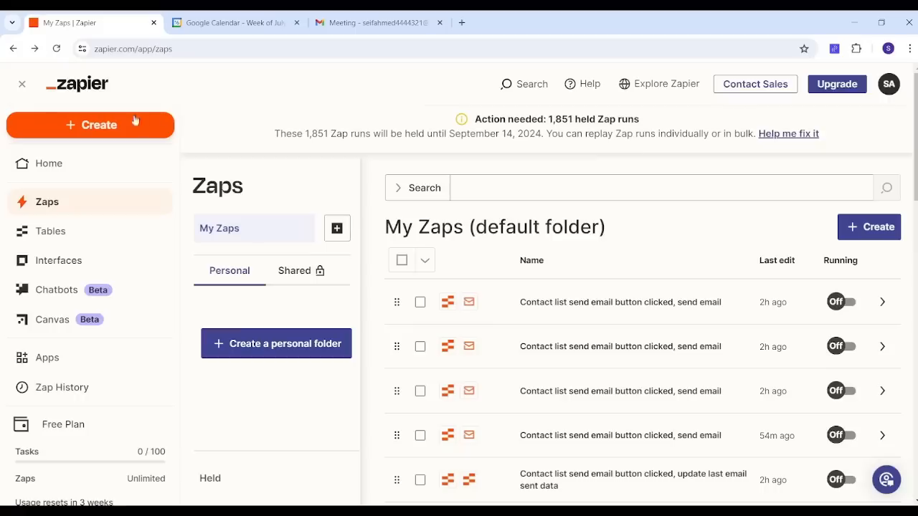
Step: Start creating a new Zap
{"action": "left_click", "coordinate": [101, 126]}
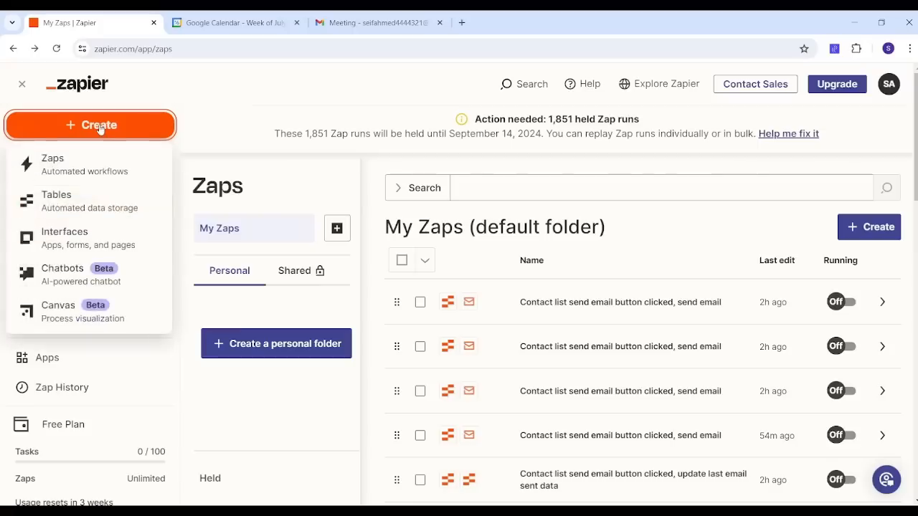
{"action": "left_click", "coordinate": [85, 164]}
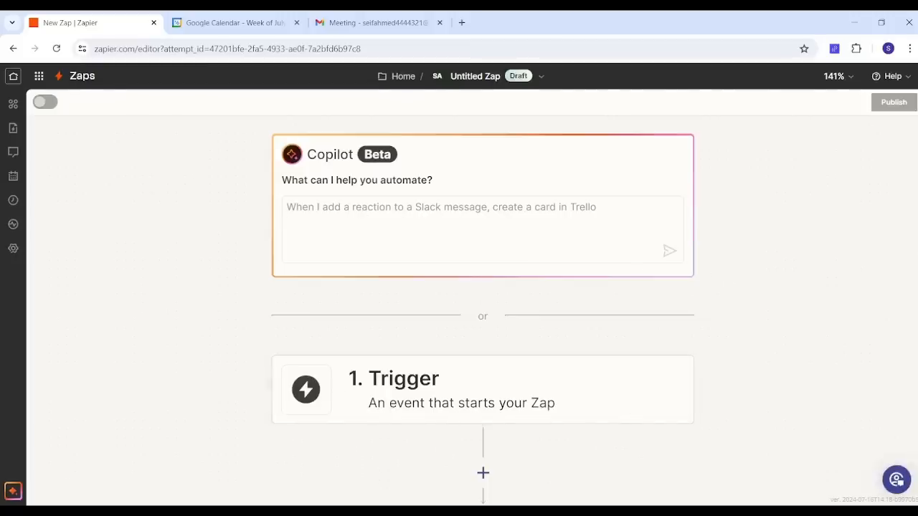
Step: Ask Copilot: "When I have an appointment I want to send an email"
{"action": "scroll", "coordinate": [854, 241], "scroll_direction": "down", "scroll_amount": 1}
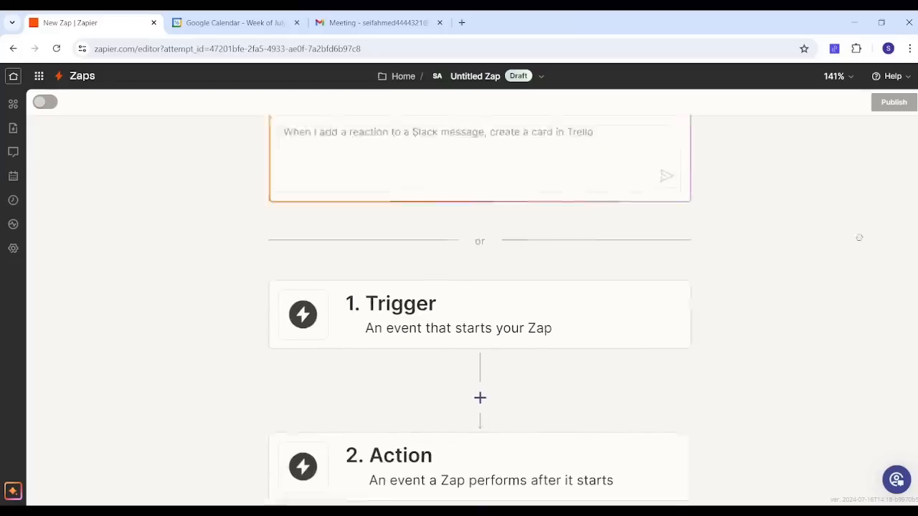
{"action": "left_click_drag", "start_coordinate": [859, 237], "coordinate": [874, 212]}
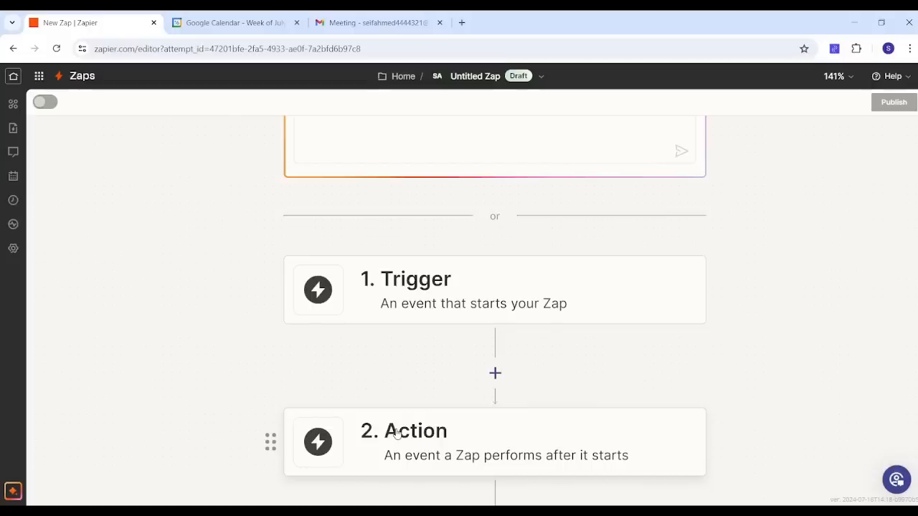
{"action": "scroll", "coordinate": [175, 258], "scroll_direction": "up", "scroll_amount": 3}
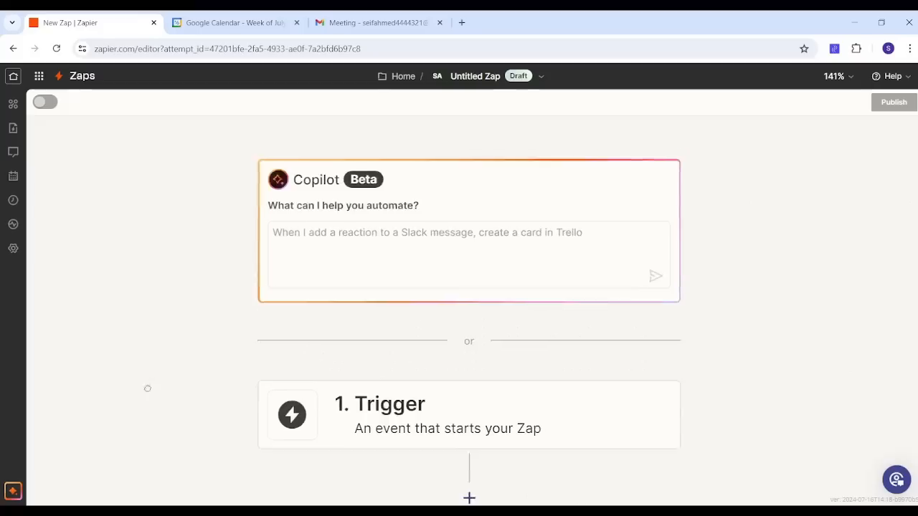
{"action": "left_click", "coordinate": [348, 213]}
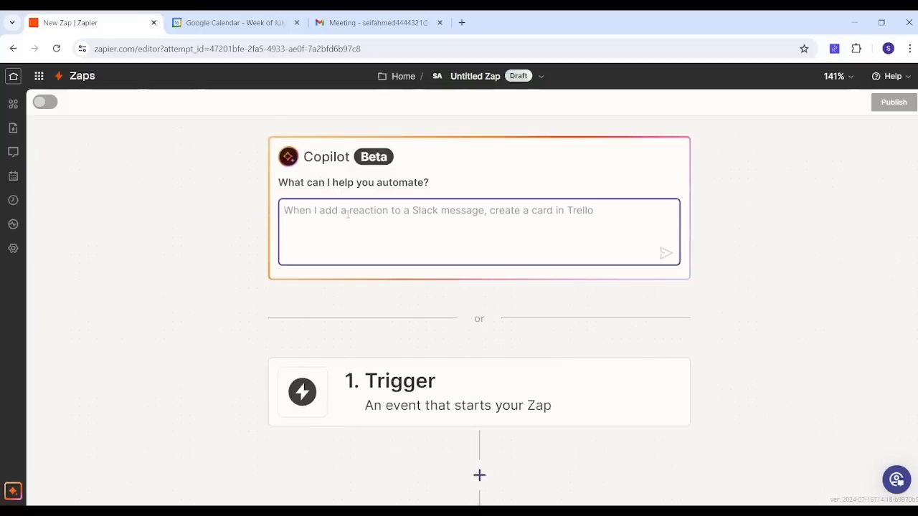
{"action": "type", "text": "When I"}
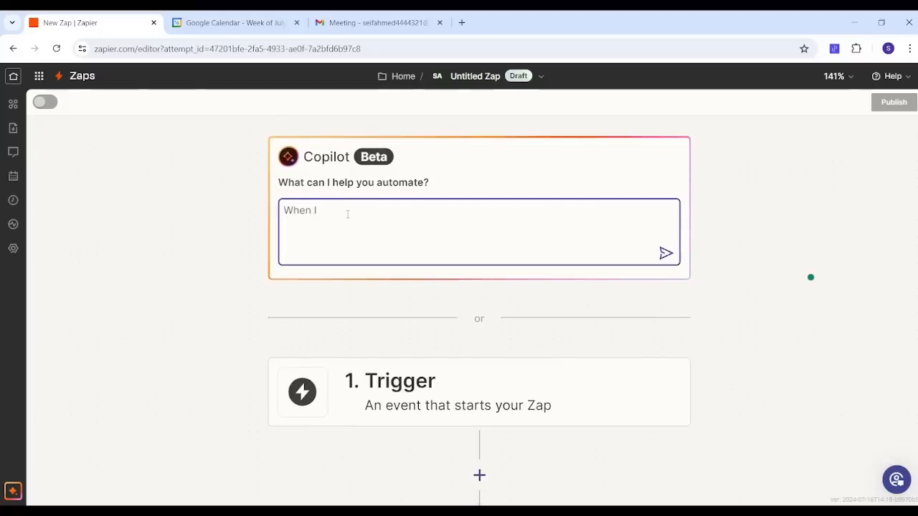
{"action": "type", "text": " have an a"}
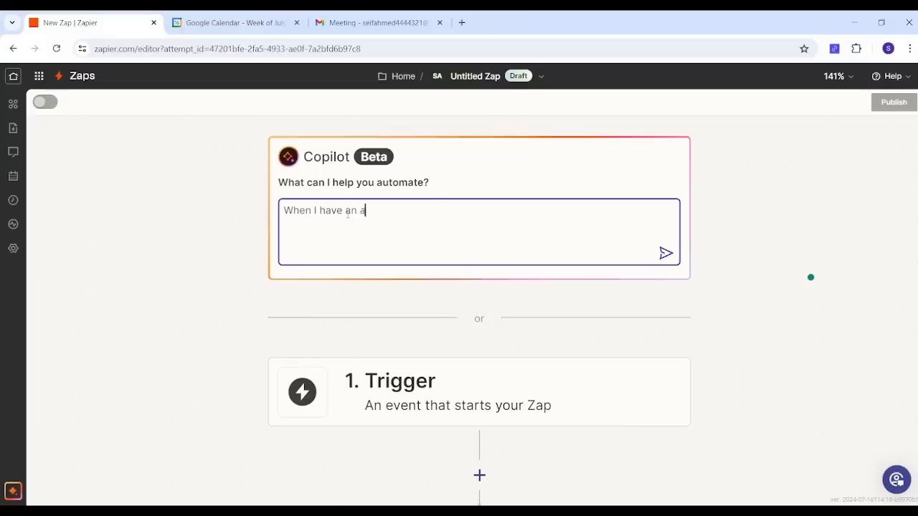
{"action": "type", "text": "ppointment I want to"}
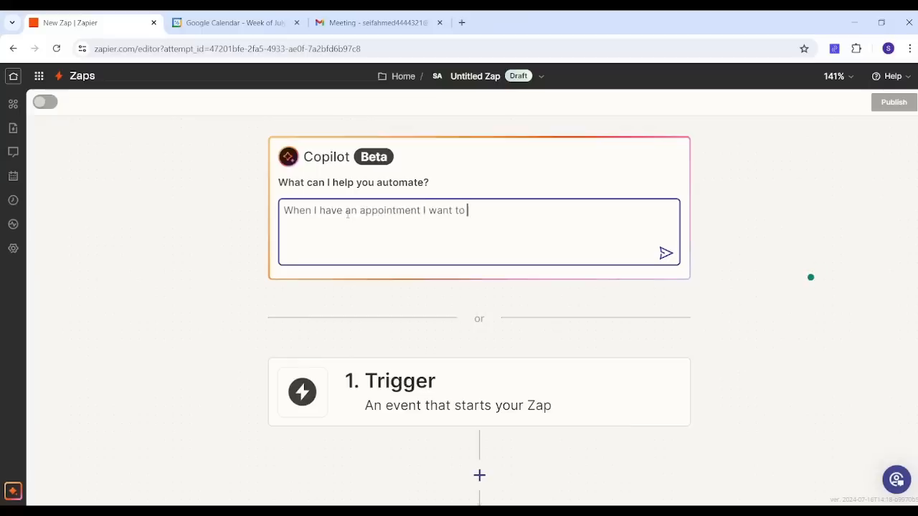
{"action": "type", "text": " send an email"}
{"action": "left_click", "coordinate": [666, 255]}
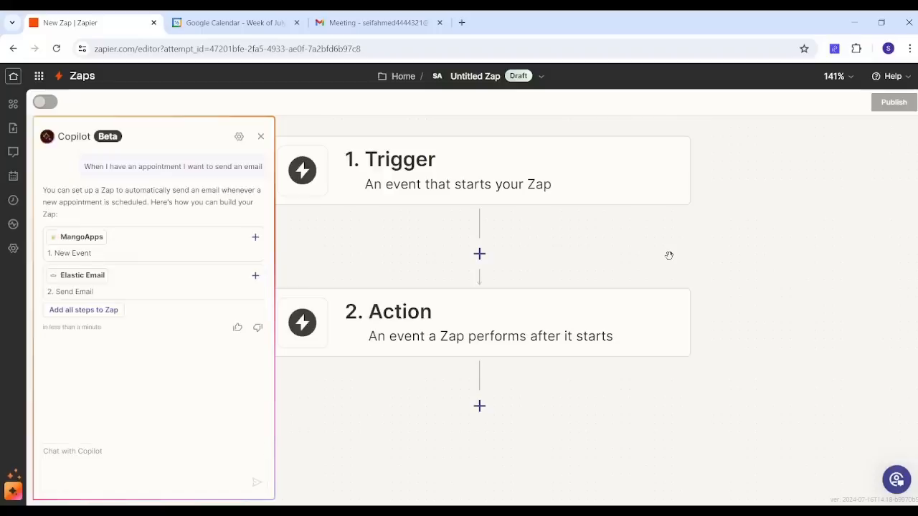
Step: Add Copilot's suggested trigger step, open it, and change its app to Google Calendar
{"action": "left_click", "coordinate": [135, 250]}
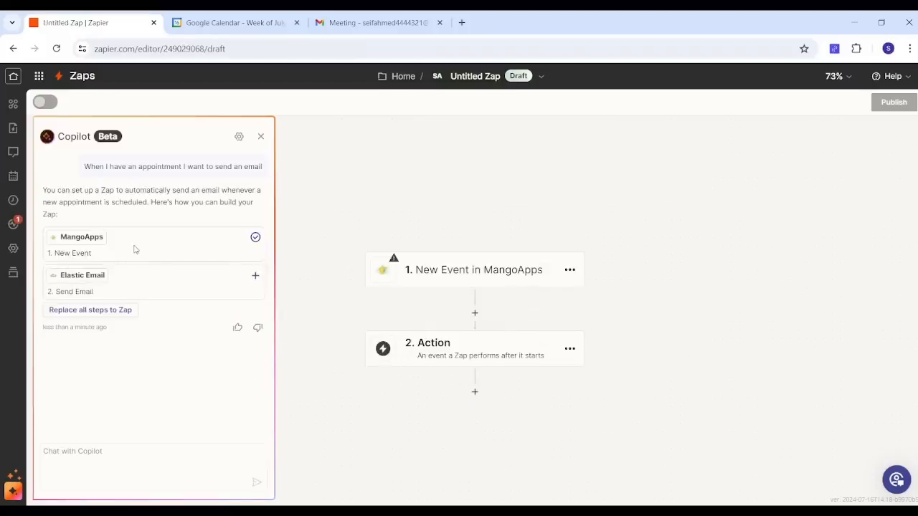
{"action": "left_click", "coordinate": [444, 265]}
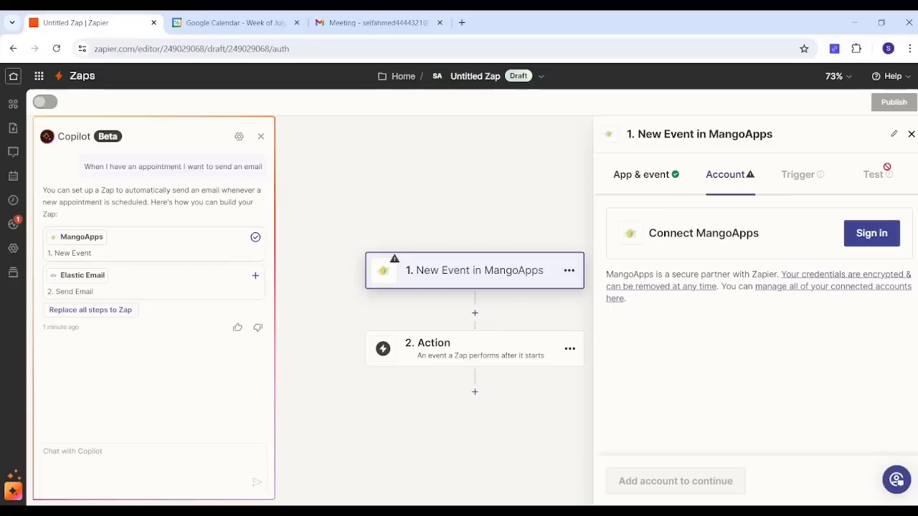
{"action": "left_click", "coordinate": [648, 179]}
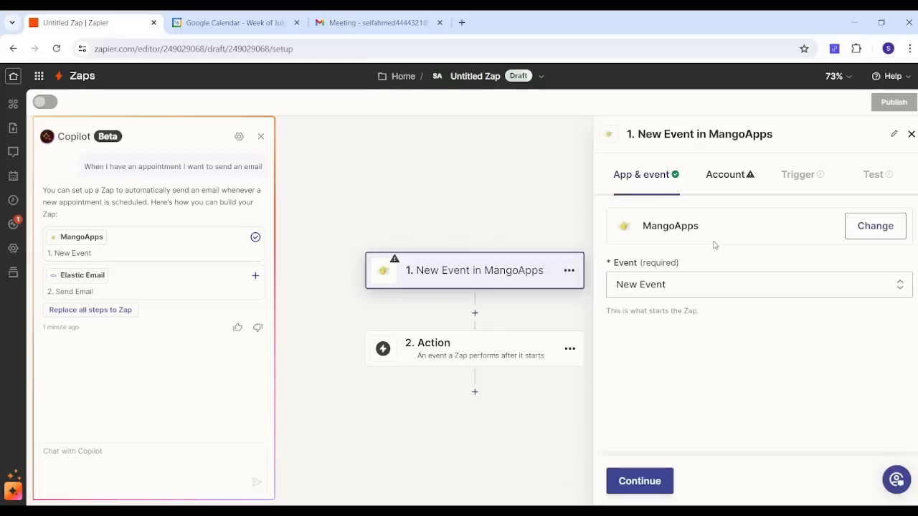
{"action": "left_click", "coordinate": [866, 227]}
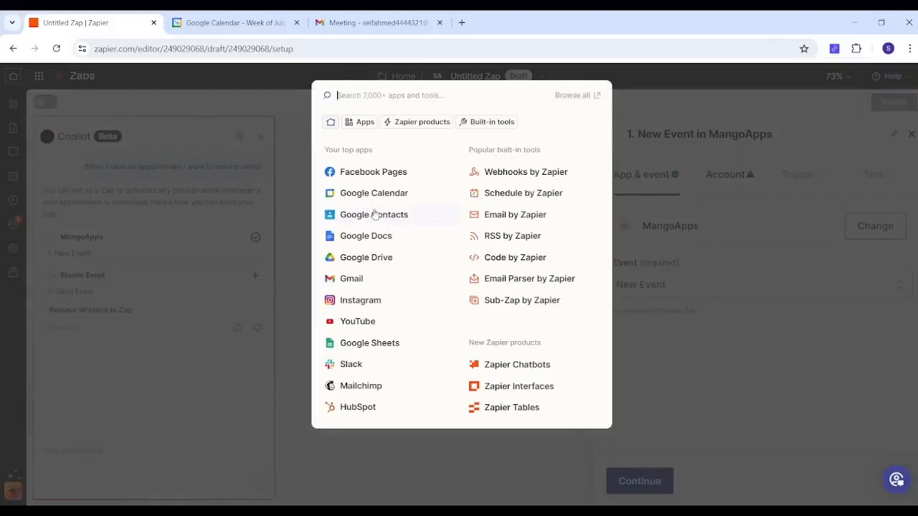
{"action": "left_click", "coordinate": [380, 198]}
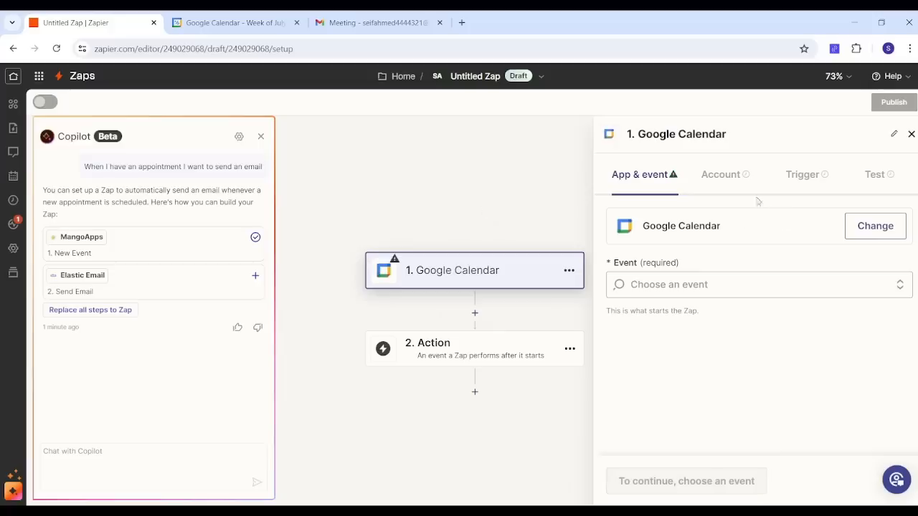
Step: Set the trigger event to New Event and continue with the connected Google Calendar account
{"action": "left_click", "coordinate": [688, 285]}
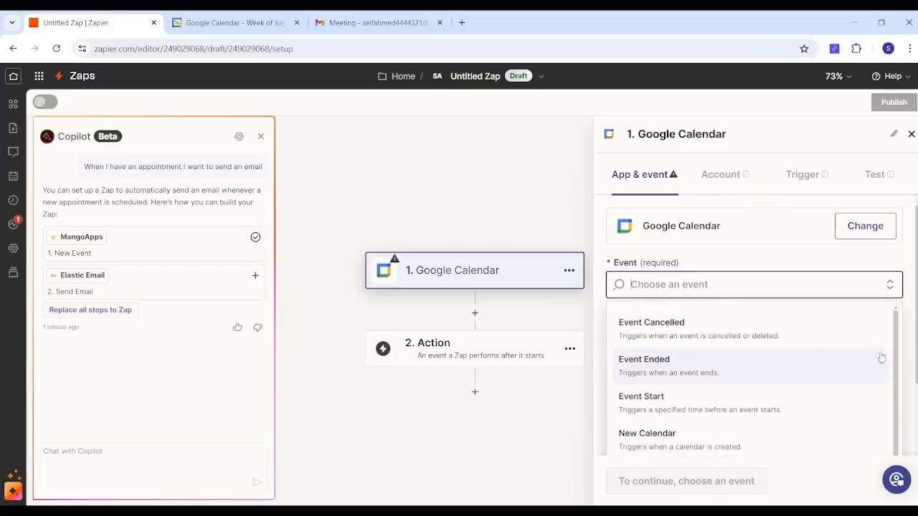
{"action": "scroll", "coordinate": [893, 352], "scroll_direction": "down", "scroll_amount": 1}
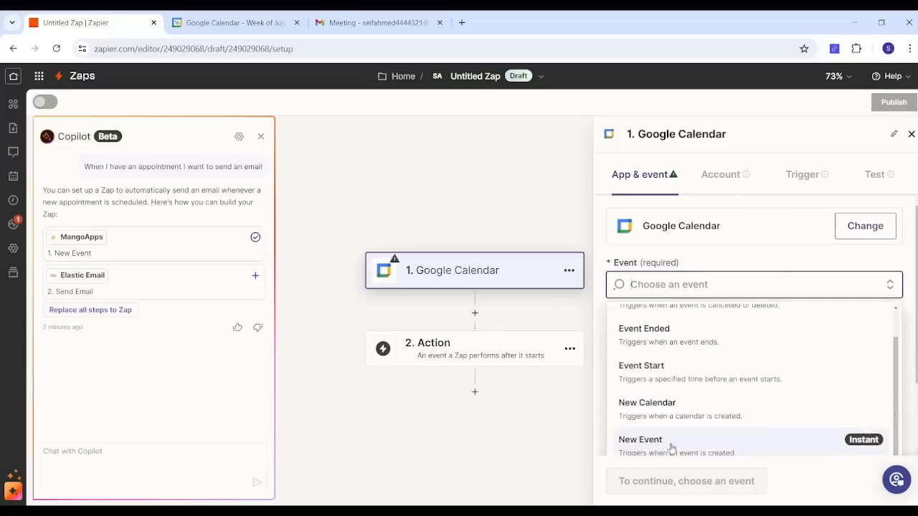
{"action": "left_click", "coordinate": [804, 446]}
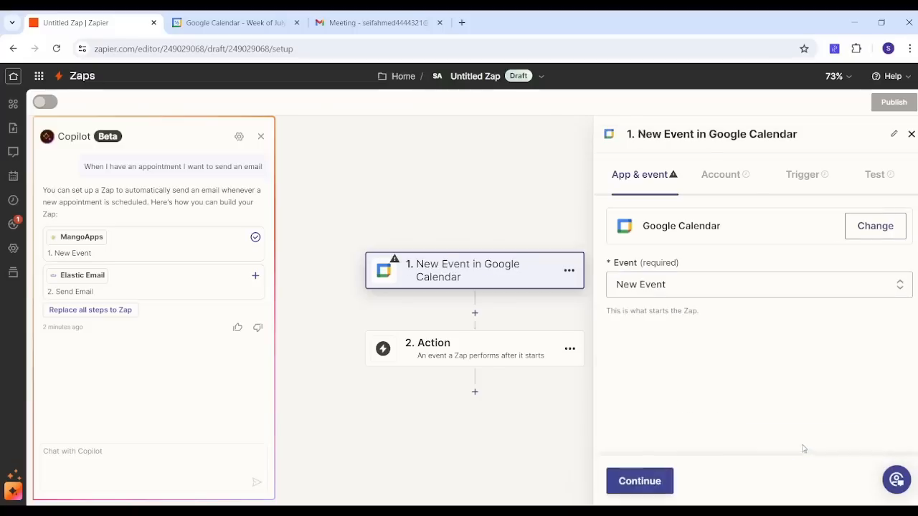
{"action": "left_click", "coordinate": [637, 482]}
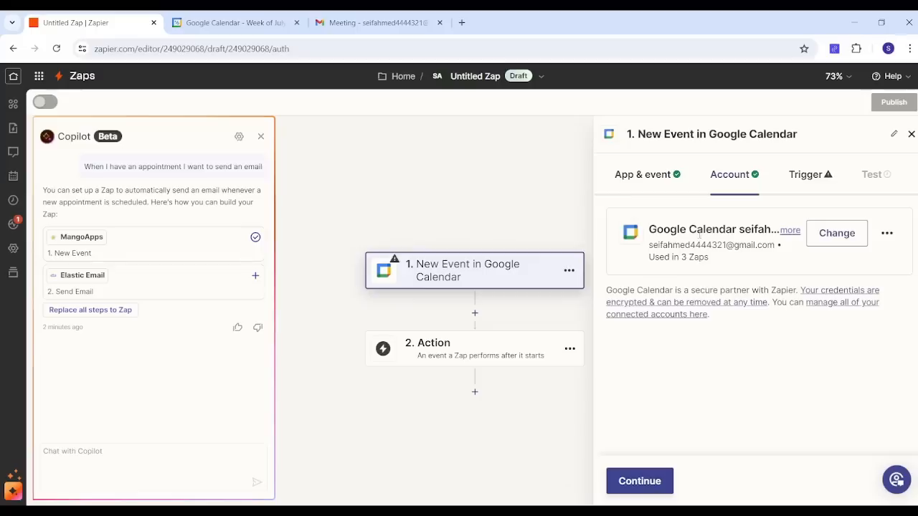
{"action": "left_click", "coordinate": [638, 479]}
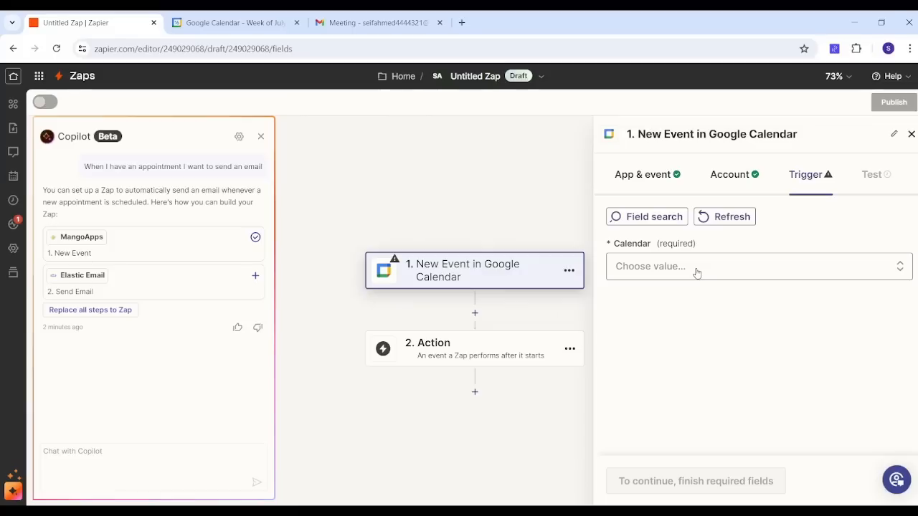
Step: Choose the account's primary calendar as the trigger calendar and continue
{"action": "left_click", "coordinate": [696, 272]}
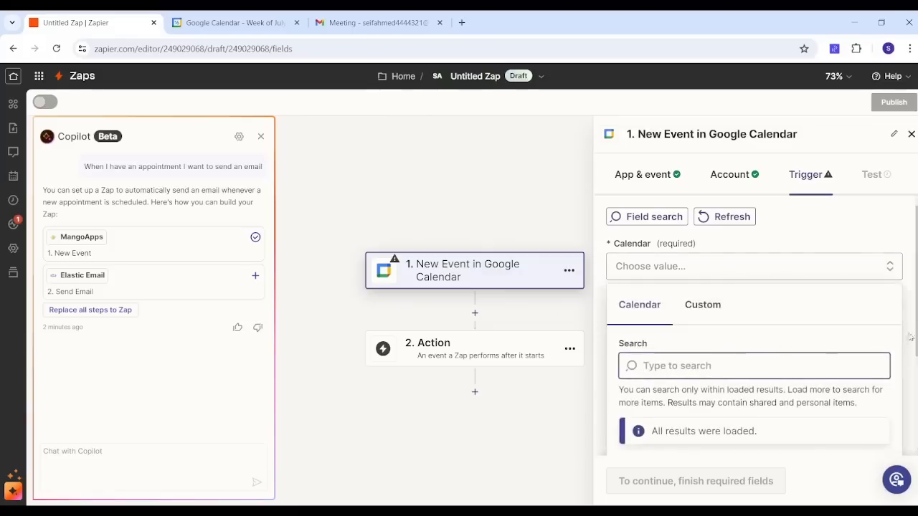
{"action": "scroll", "coordinate": [753, 345], "scroll_direction": "down", "scroll_amount": 1}
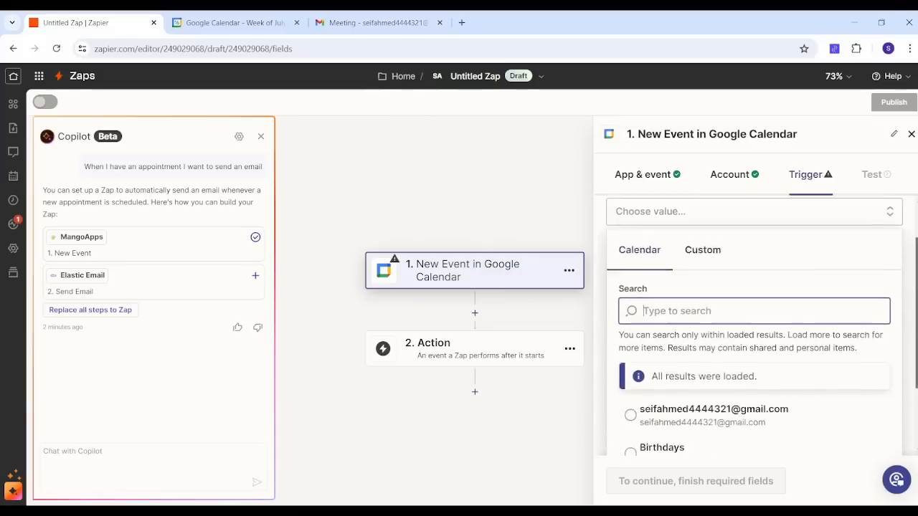
{"action": "left_click", "coordinate": [740, 401]}
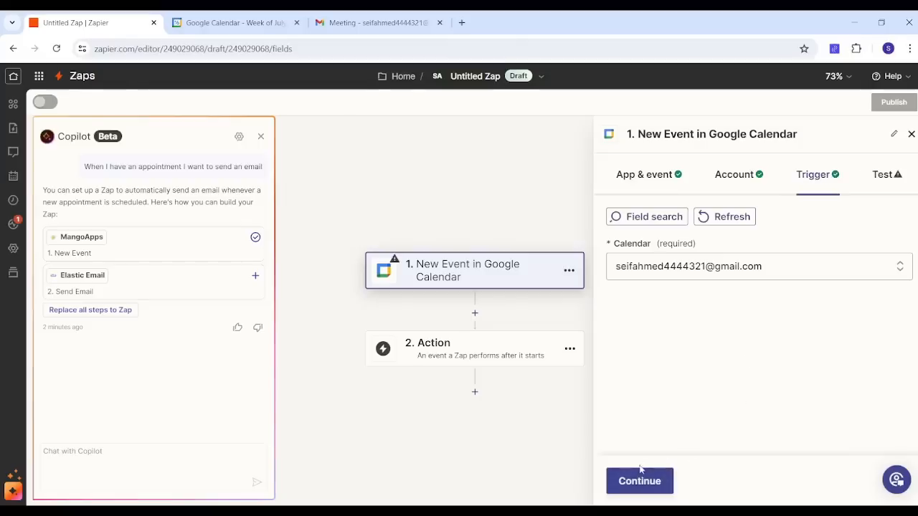
{"action": "left_click", "coordinate": [639, 476]}
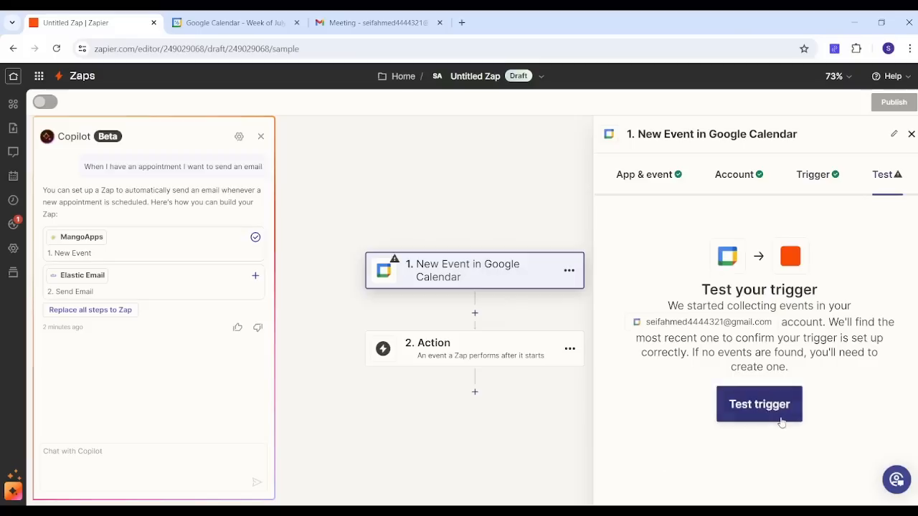
Step: Test the trigger and continue with the selected sample record
{"action": "left_click", "coordinate": [774, 414]}
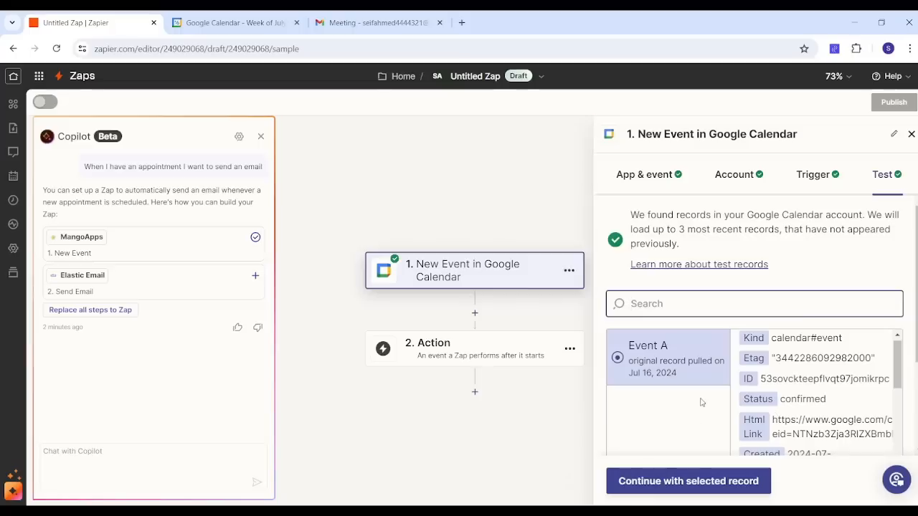
{"action": "left_click", "coordinate": [685, 483]}
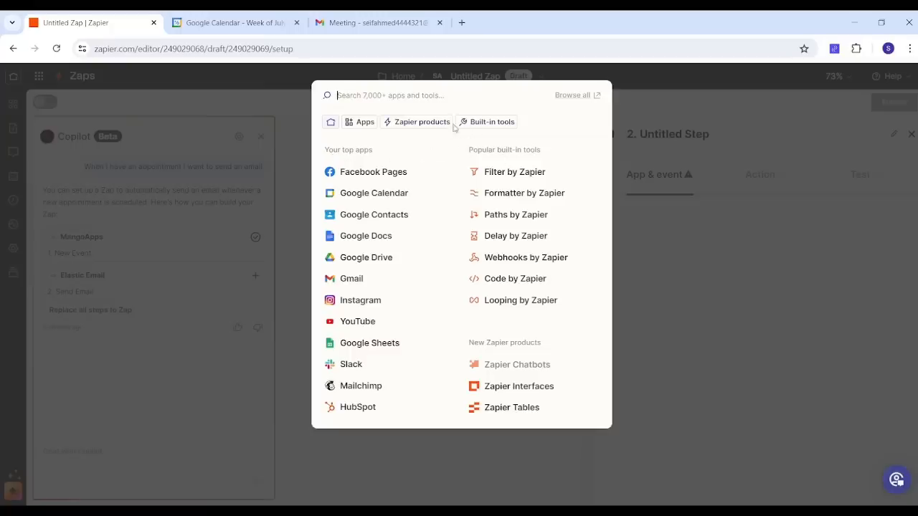
Step: Choose Gmail as the app for the action step
{"action": "left_click", "coordinate": [425, 129]}
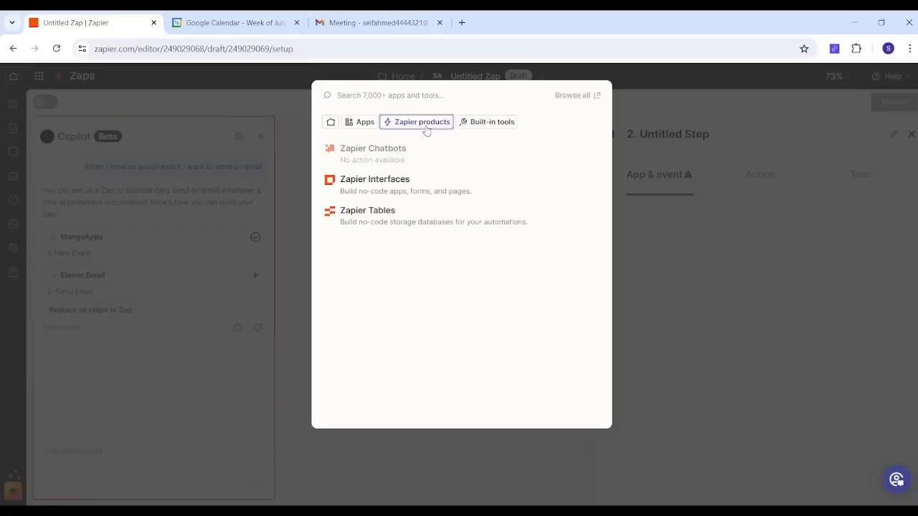
{"action": "left_click", "coordinate": [330, 123]}
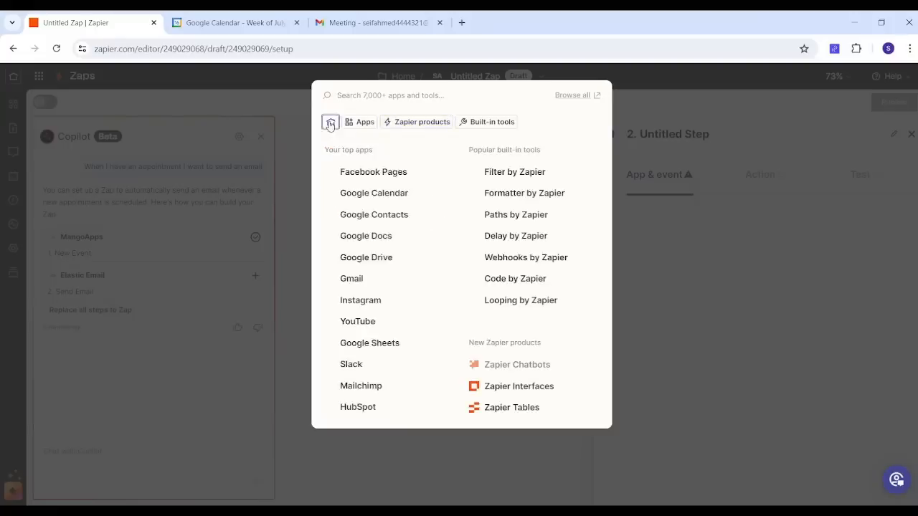
{"action": "left_click", "coordinate": [366, 279]}
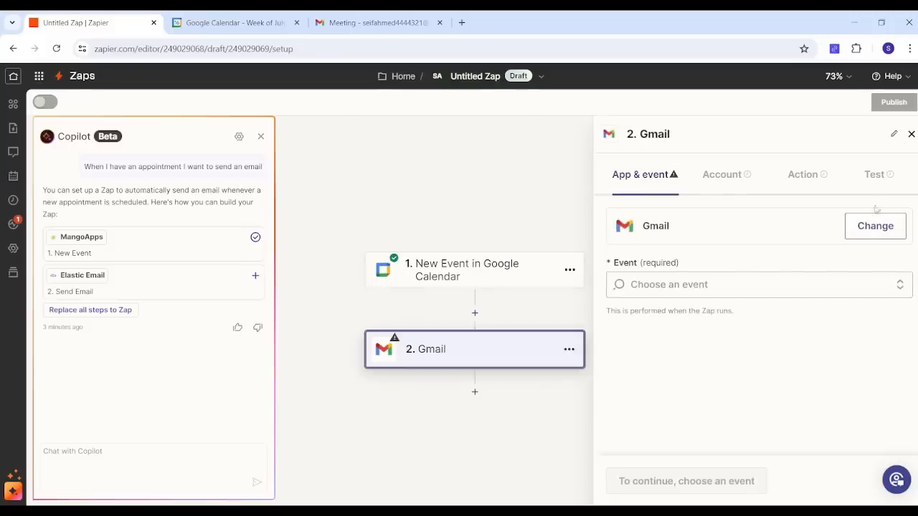
Step: Set the action event to Send Email and continue with the connected Gmail account
{"action": "left_click", "coordinate": [651, 285]}
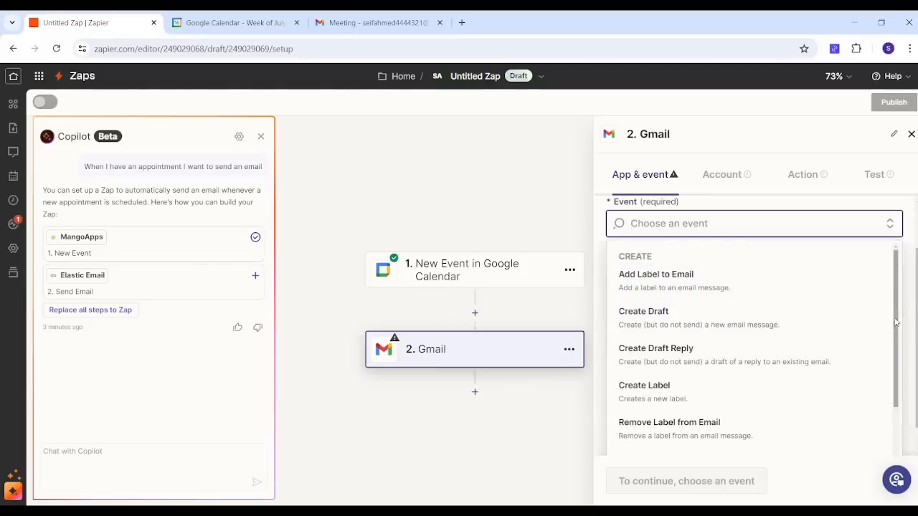
{"action": "left_click_drag", "start_coordinate": [896, 324], "coordinate": [895, 394]}
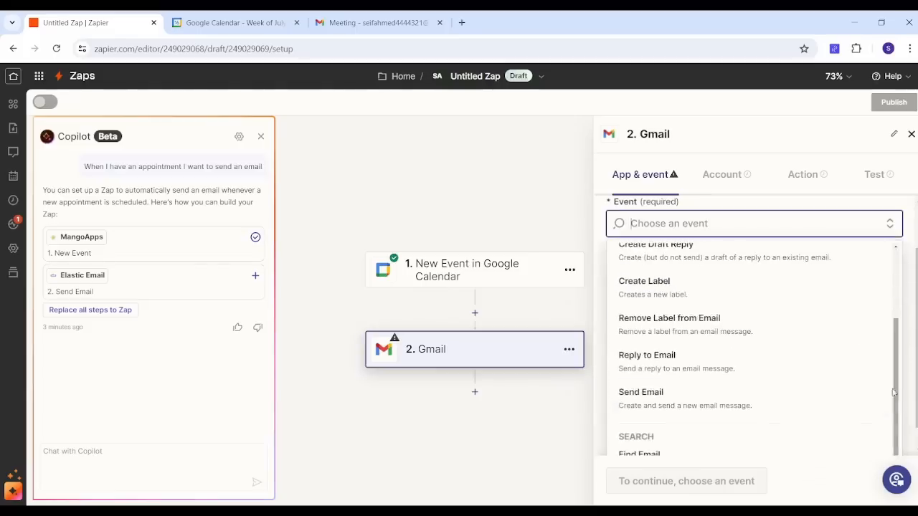
{"action": "left_click", "coordinate": [756, 400]}
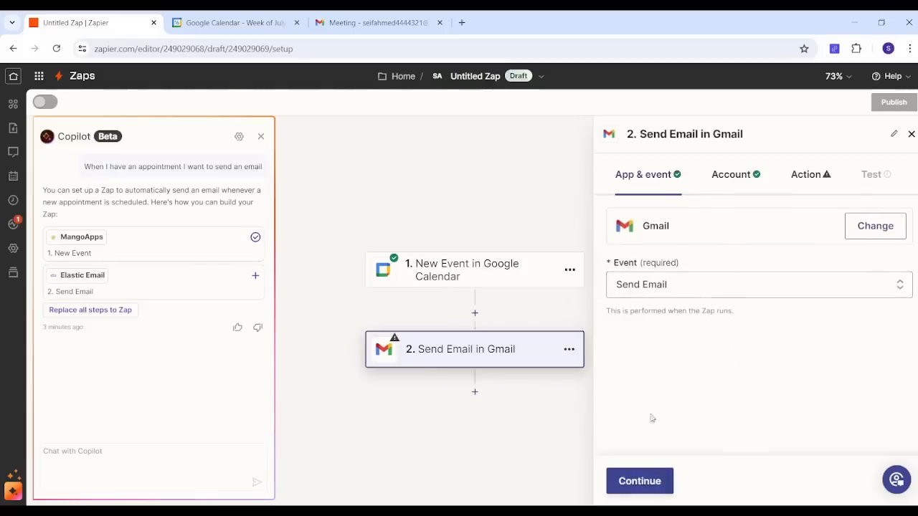
{"action": "left_click", "coordinate": [639, 481]}
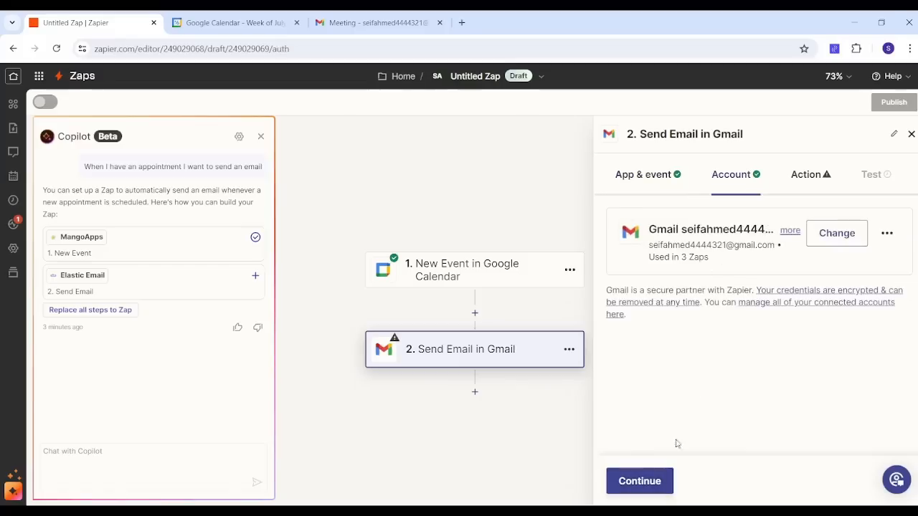
{"action": "left_click", "coordinate": [647, 482]}
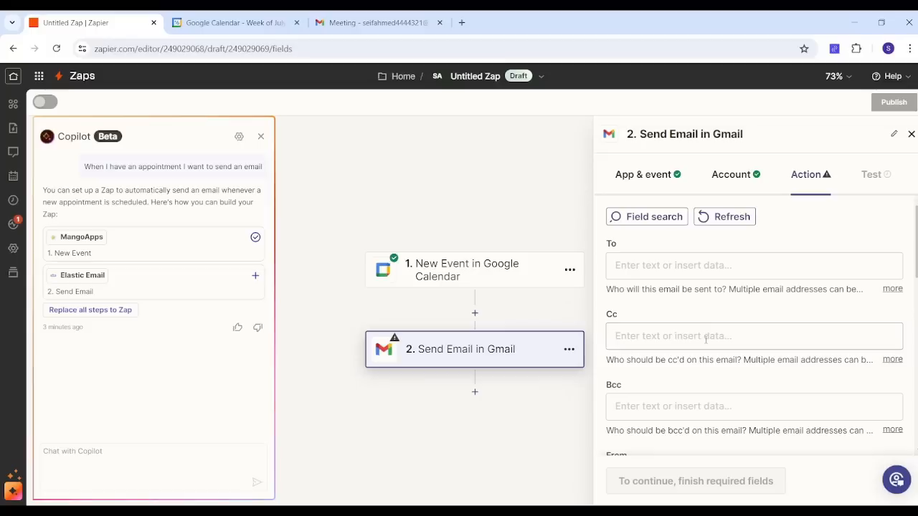
Step: Enter the recipient's email address in the To field of the Send Email action
{"action": "left_click", "coordinate": [633, 267]}
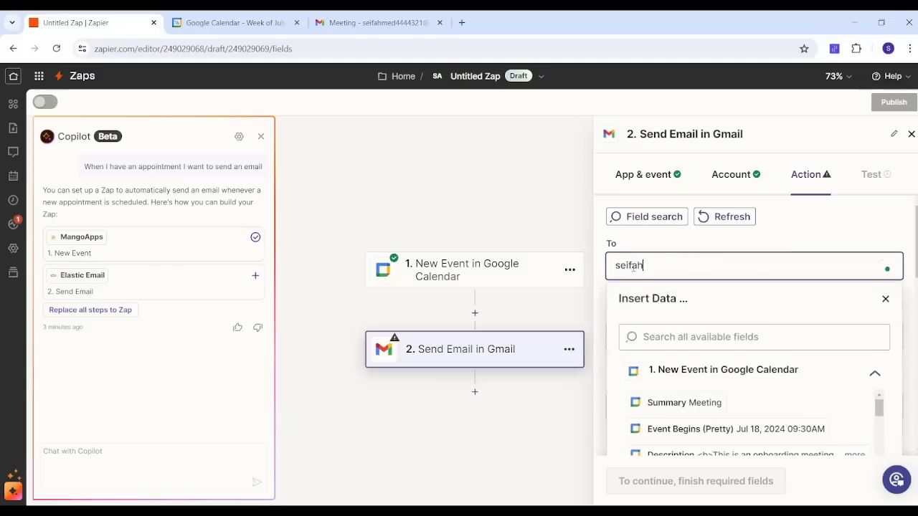
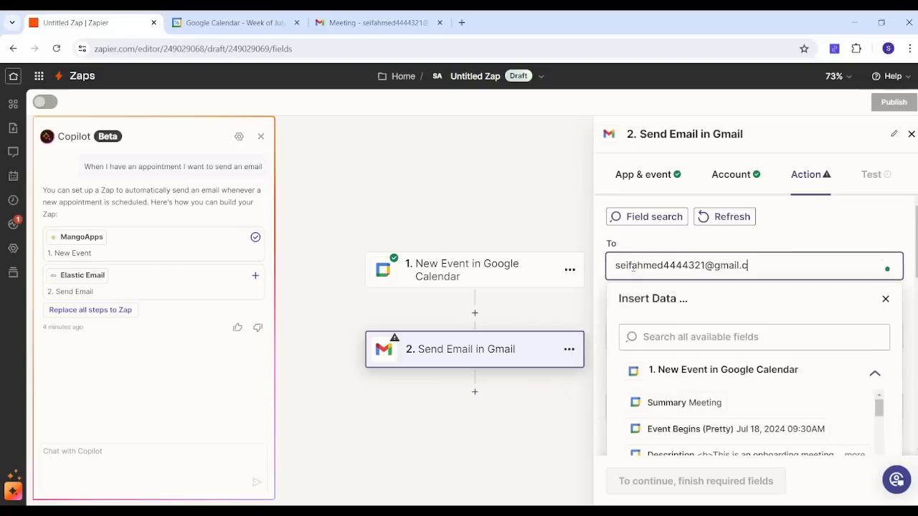
{"action": "left_click", "coordinate": [830, 245]}
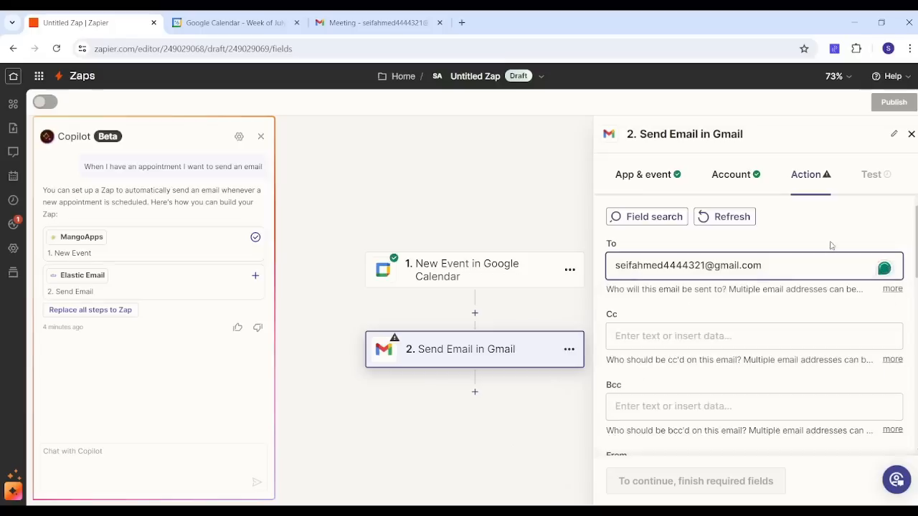
{"action": "scroll", "coordinate": [910, 283], "scroll_direction": "down", "scroll_amount": 3}
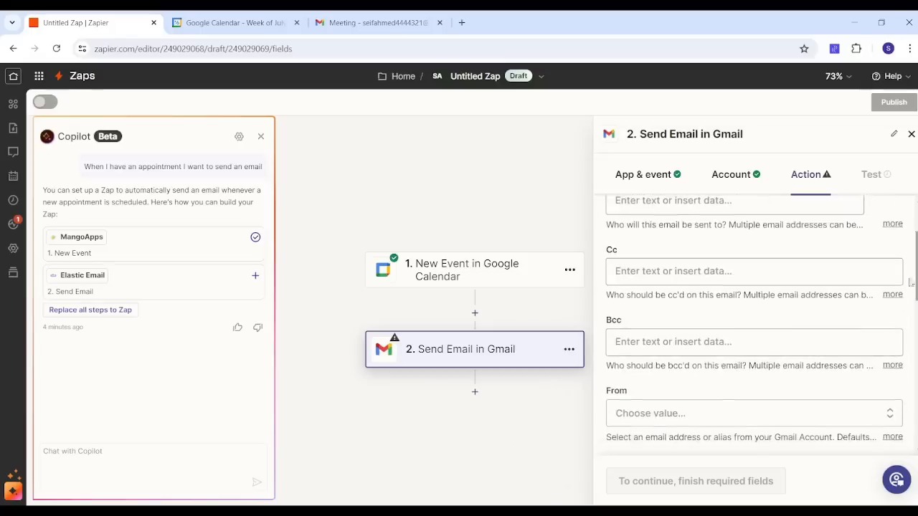
{"action": "left_click", "coordinate": [675, 420]}
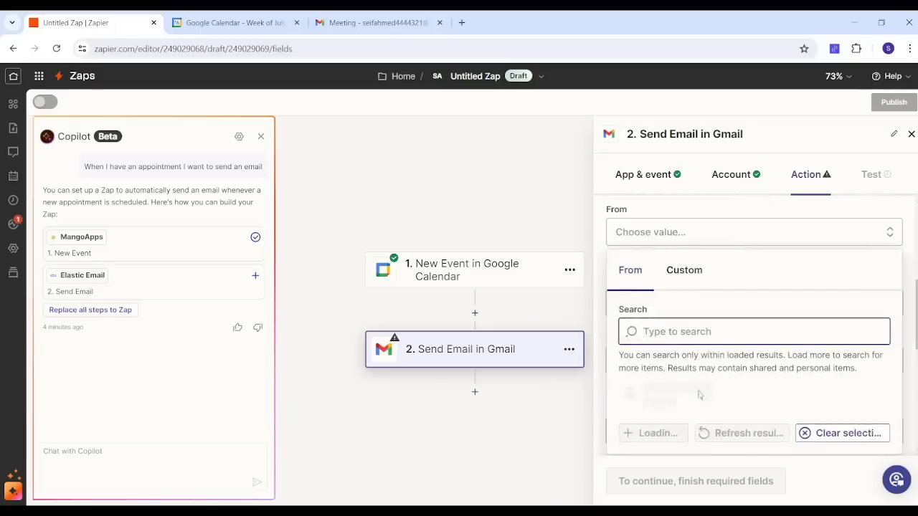
{"action": "left_click", "coordinate": [715, 446]}
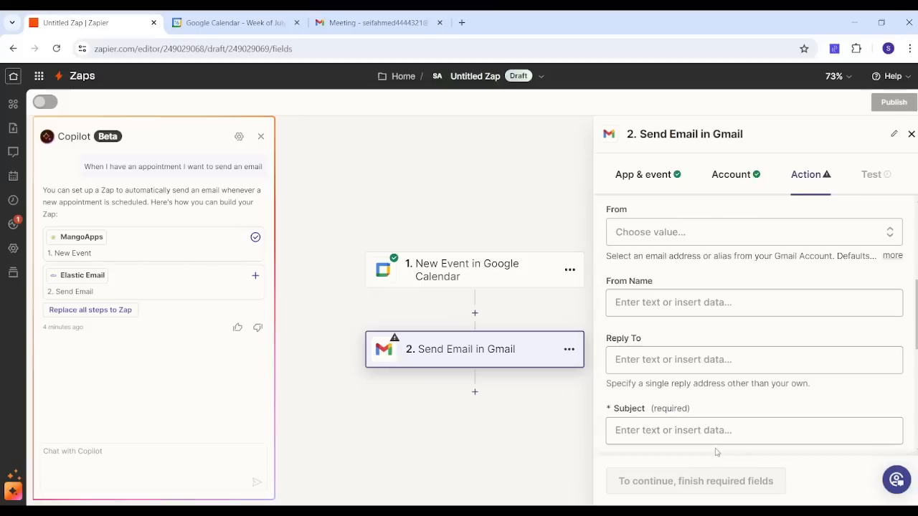
Step: Map the calendar event's Summary field into the email Subject, removing the accidental duplicate
{"action": "scroll", "coordinate": [715, 452], "scroll_direction": "down", "scroll_amount": 3}
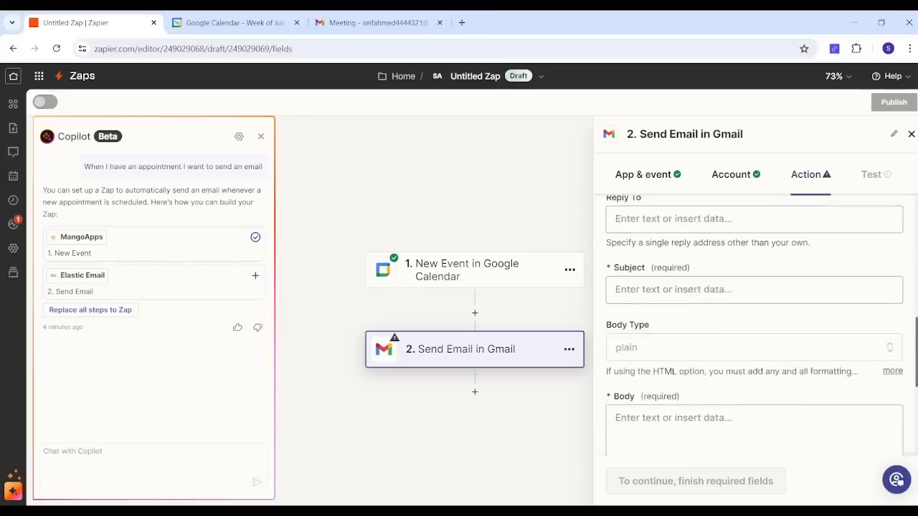
{"action": "scroll", "coordinate": [755, 322], "scroll_direction": "down", "scroll_amount": 1}
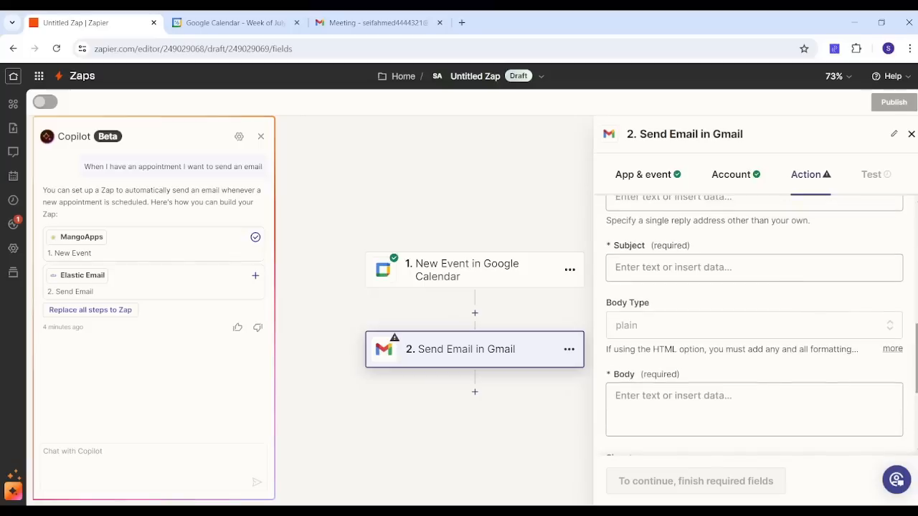
{"action": "left_click", "coordinate": [683, 271]}
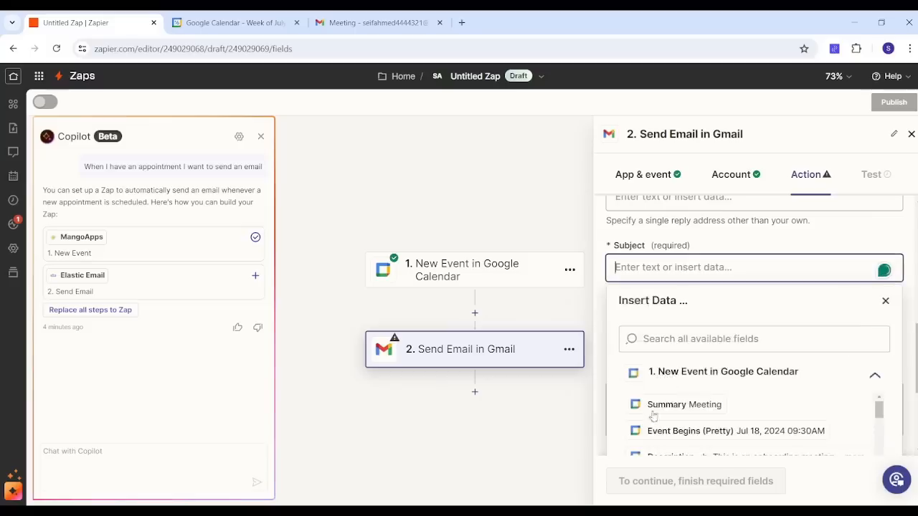
{"action": "left_click", "coordinate": [822, 245]}
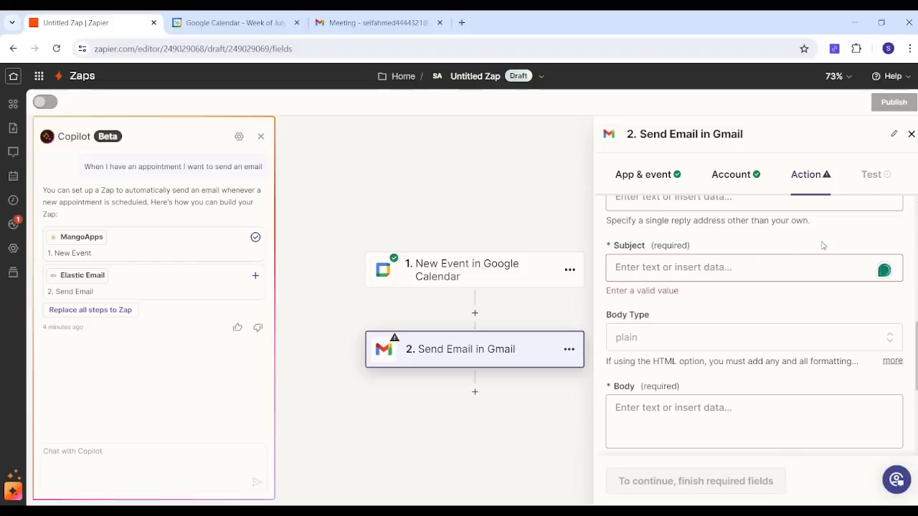
{"action": "left_click", "coordinate": [729, 267]}
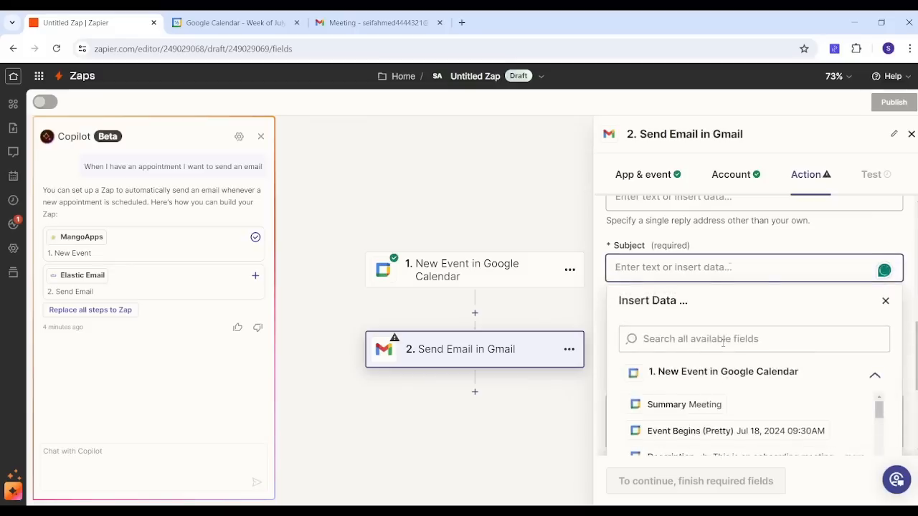
{"action": "left_click", "coordinate": [708, 406]}
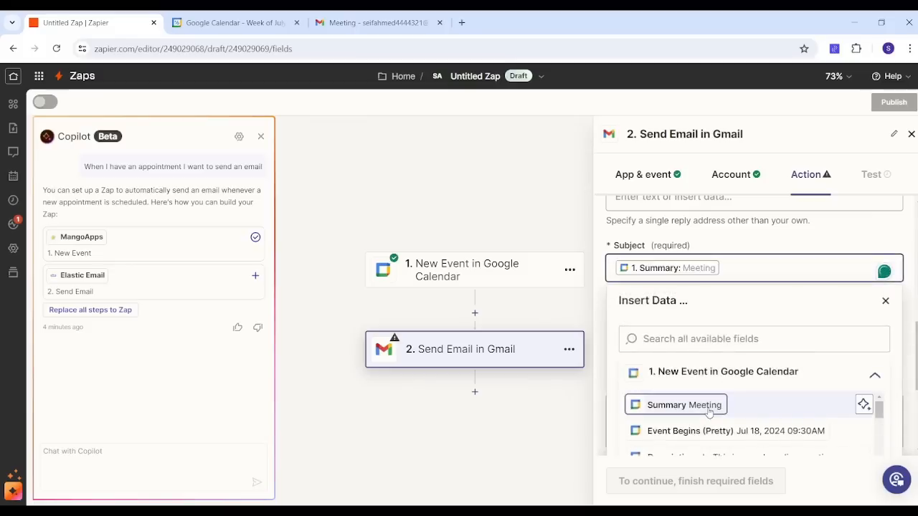
{"action": "left_click", "coordinate": [671, 406]}
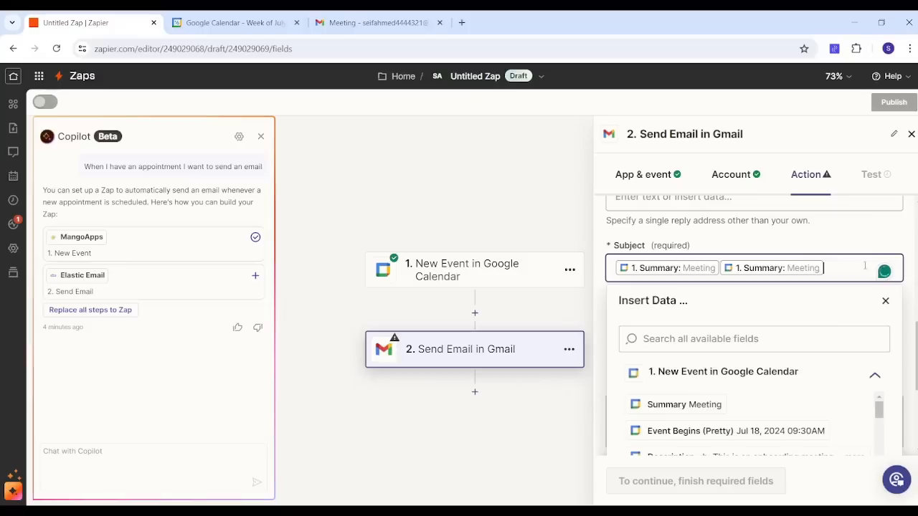
{"action": "key", "text": "BackSpace"}
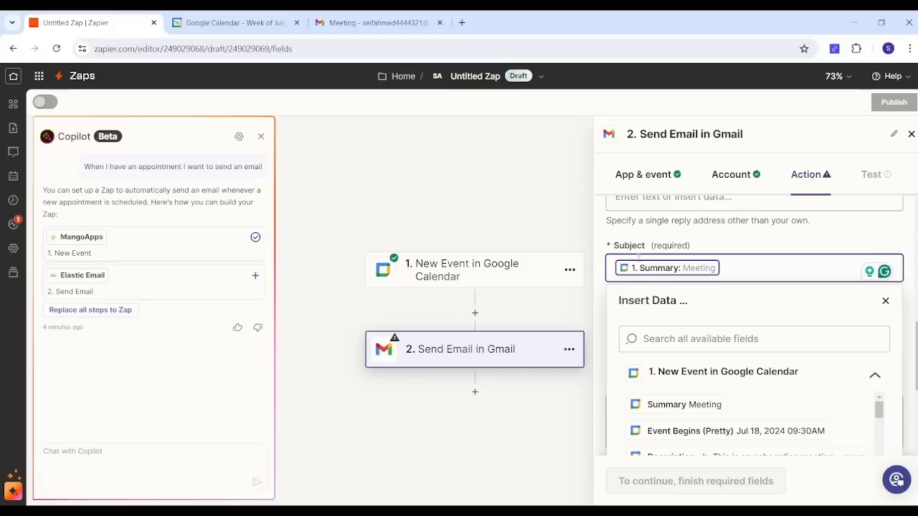
{"action": "left_click", "coordinate": [738, 249]}
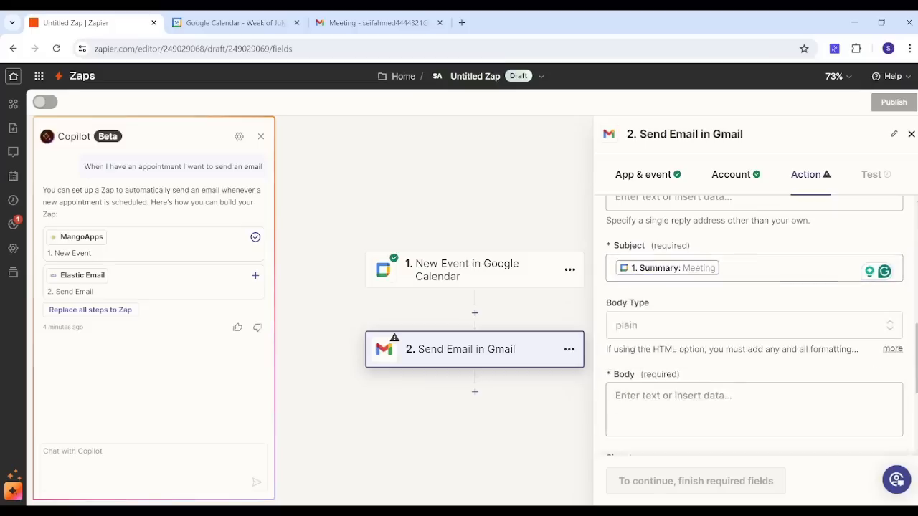
Step: Map the calendar event's Description field into the email Body
{"action": "scroll", "coordinate": [753, 323], "scroll_direction": "down", "scroll_amount": 2}
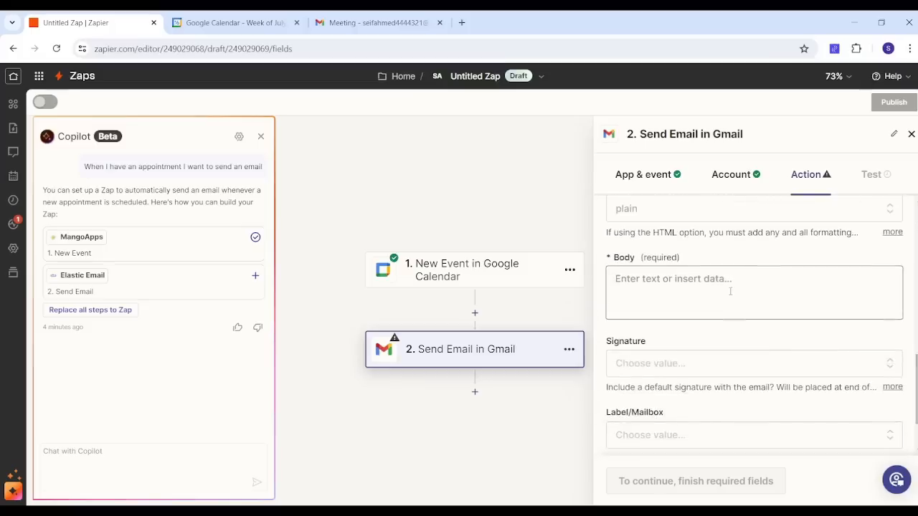
{"action": "left_click", "coordinate": [730, 291]}
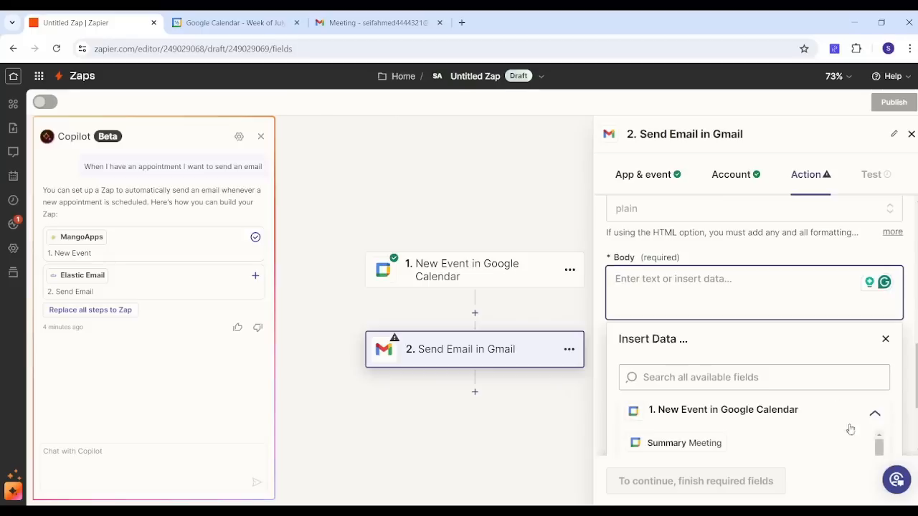
{"action": "scroll", "coordinate": [880, 446], "scroll_direction": "down", "scroll_amount": 2}
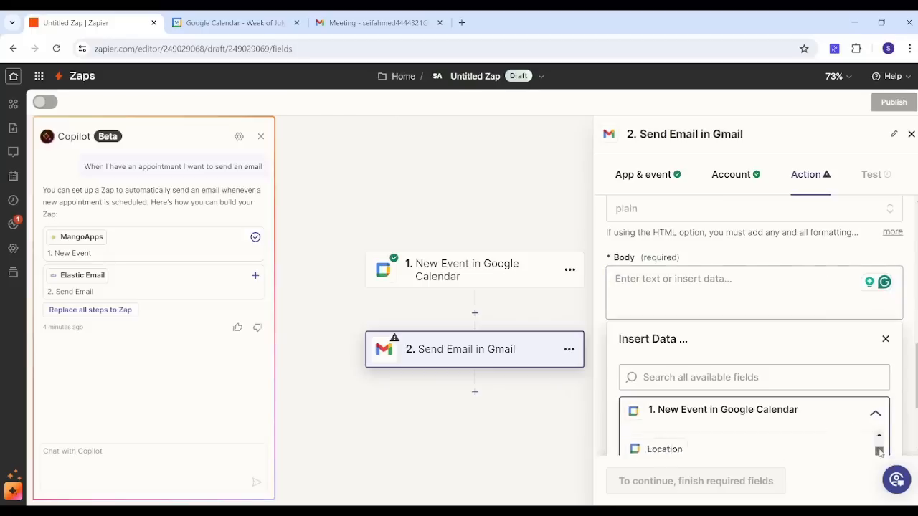
{"action": "left_click", "coordinate": [791, 451]}
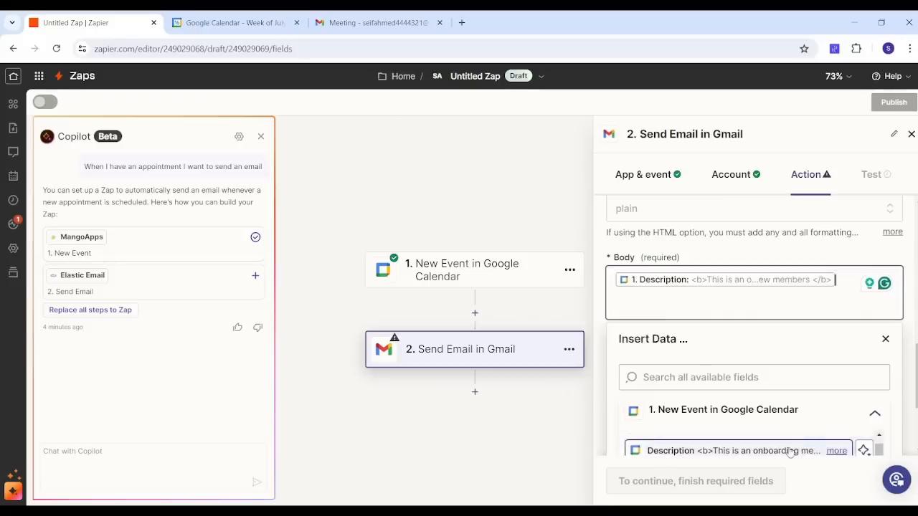
{"action": "left_click", "coordinate": [913, 307]}
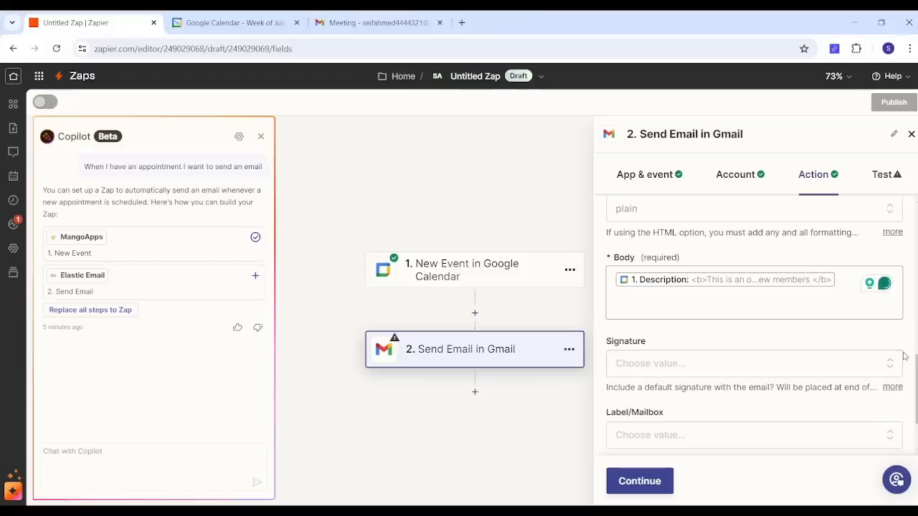
Step: Continue to the test stage and test the Send Email step
{"action": "scroll", "coordinate": [789, 402], "scroll_direction": "down", "scroll_amount": 1}
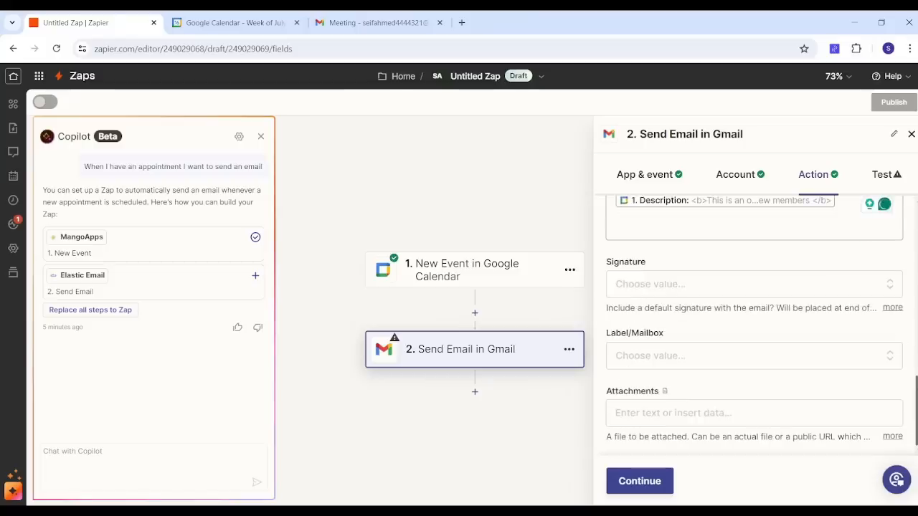
{"action": "left_click", "coordinate": [624, 488]}
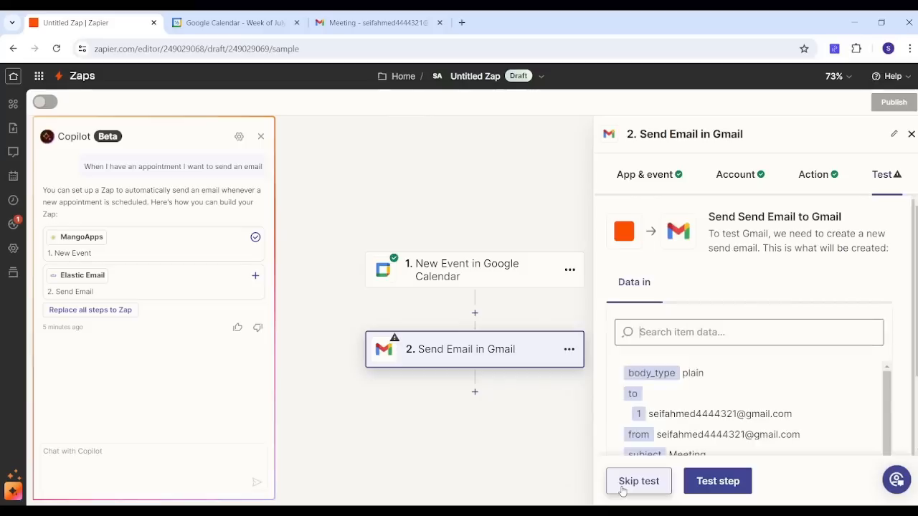
{"action": "left_click", "coordinate": [725, 480]}
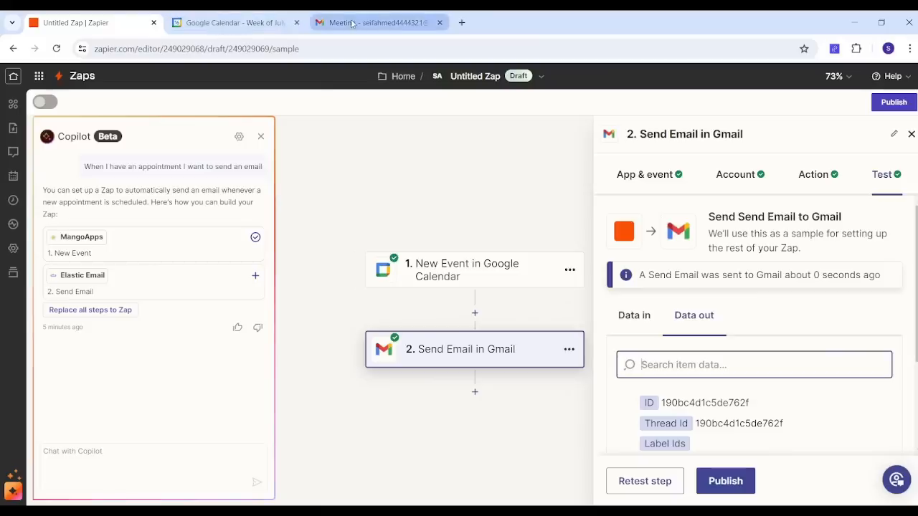
Step: Check the received test email in the Gmail tab, then return to Google Calendar
{"action": "left_click", "coordinate": [227, 24]}
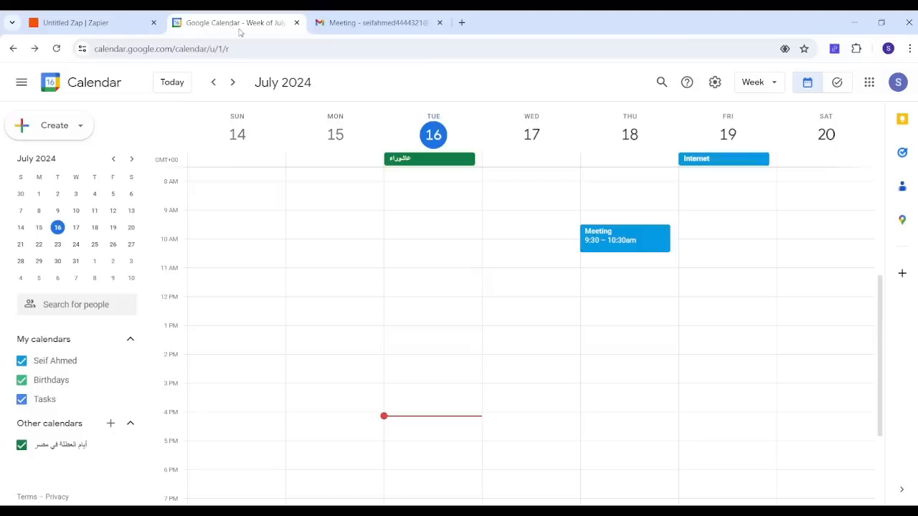
{"action": "left_click", "coordinate": [345, 23]}
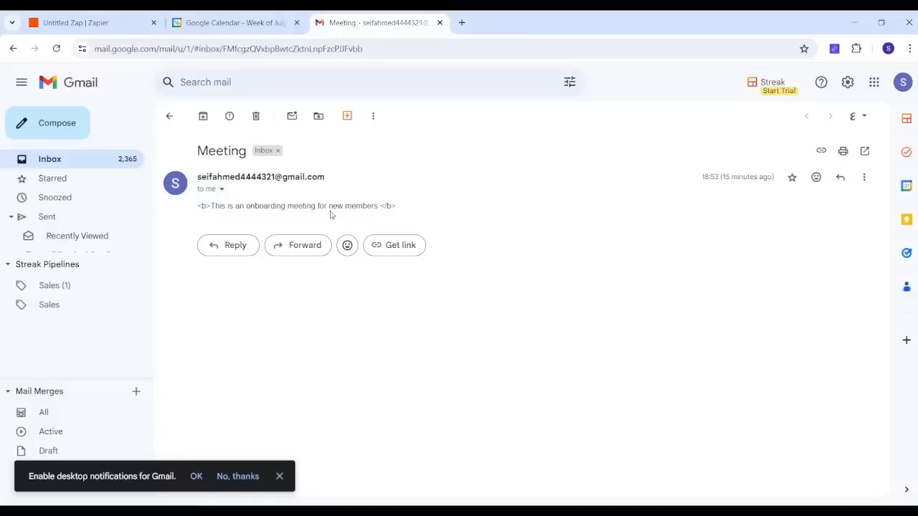
{"action": "left_click", "coordinate": [170, 116]}
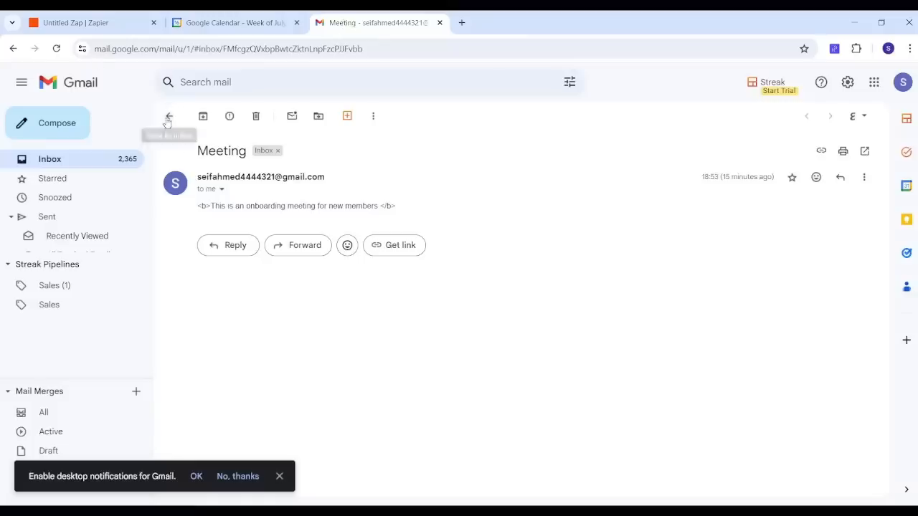
{"action": "left_click", "coordinate": [217, 22]}
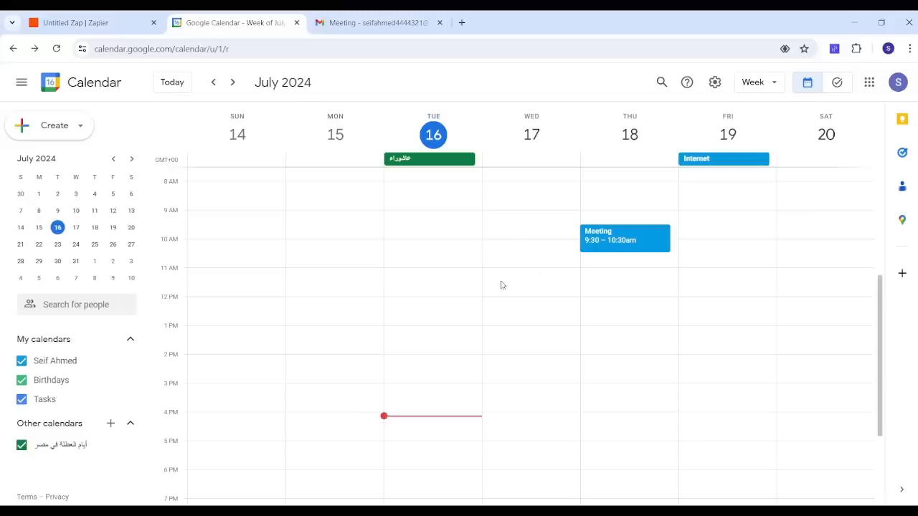
Step: Create a new event on Friday, July 19 at 10:30am titled Zoom Meeting
{"action": "left_click", "coordinate": [730, 261]}
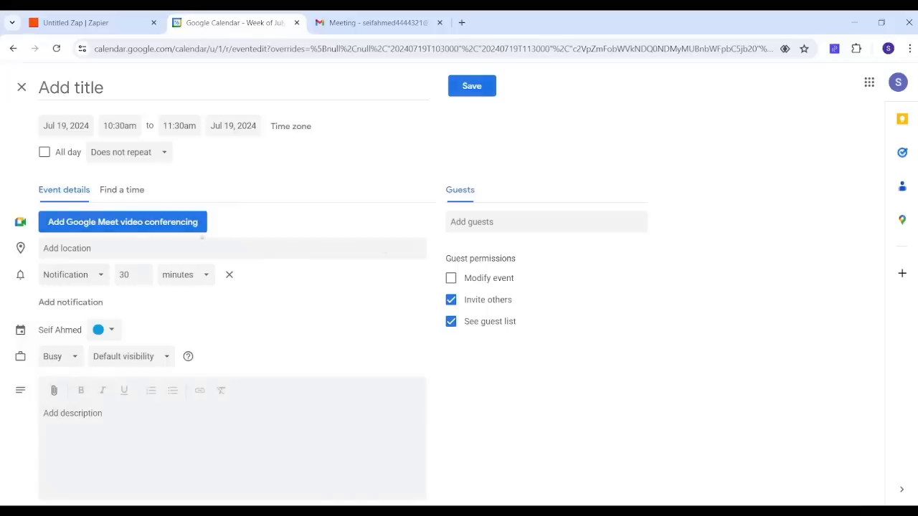
{"action": "left_click", "coordinate": [89, 88]}
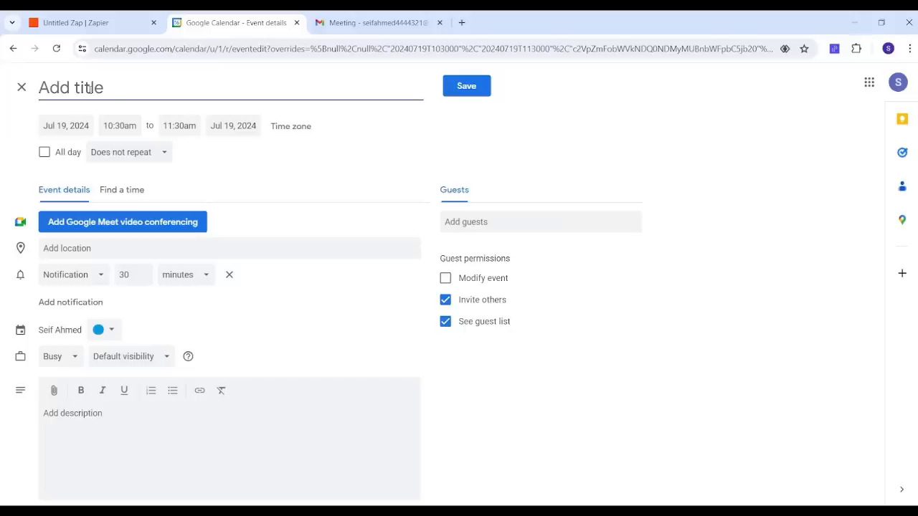
{"action": "type", "text": "Zoom Meetj"}
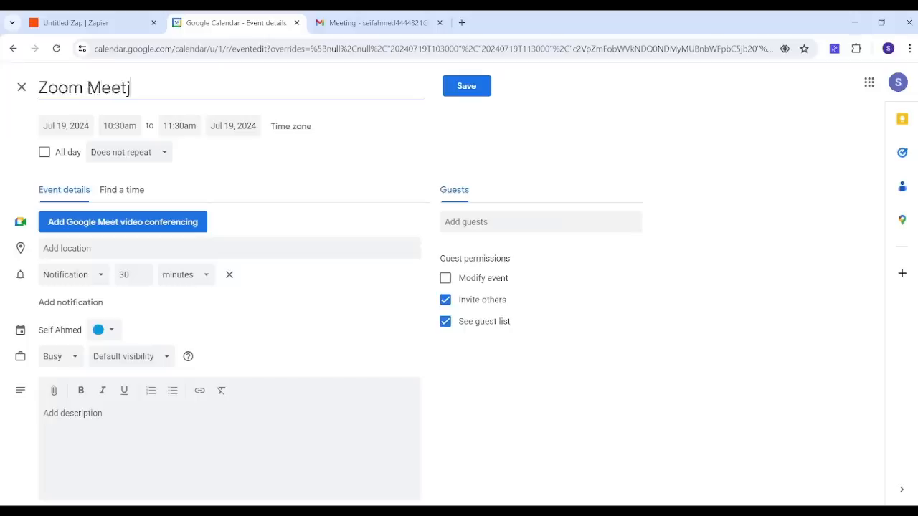
{"action": "key", "text": "BackSpace"}
{"action": "type", "text": "ing"}
Step: Add the description "This meeting is an onboarding meeting for the new members in our company" to the event
{"action": "left_click", "coordinate": [107, 424]}
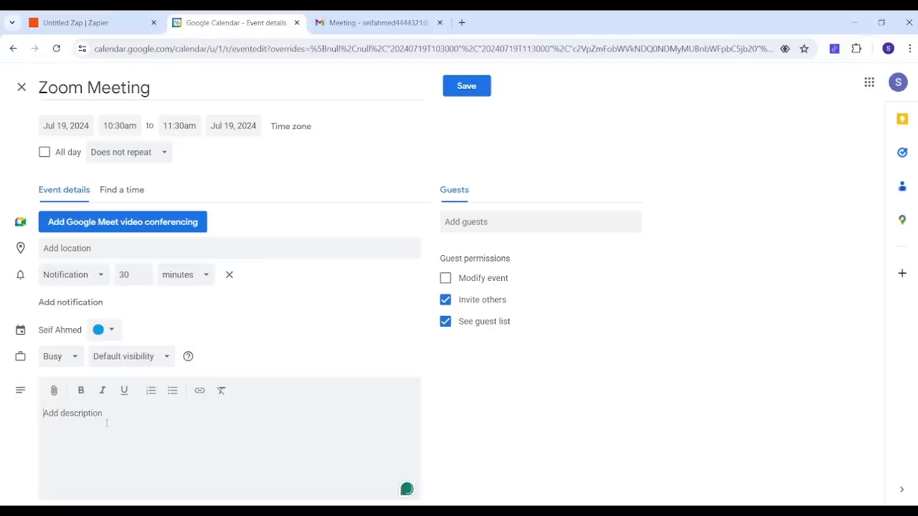
{"action": "type", "text": "This meeting is an onboarding"}
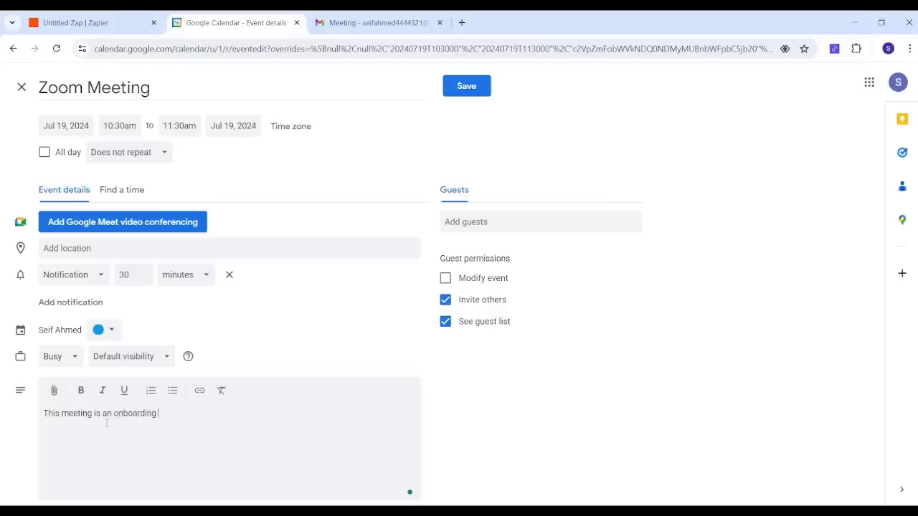
{"action": "type", "text": " meeting for the new members in"}
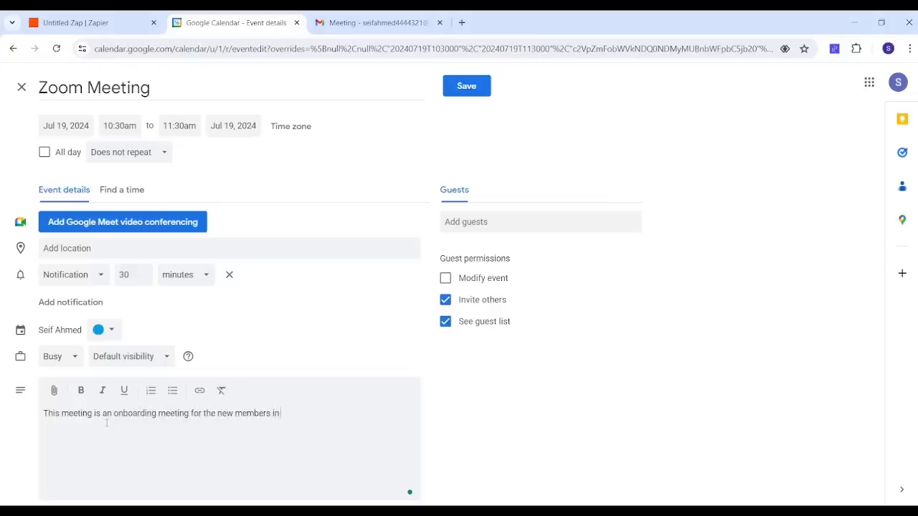
{"action": "type", "text": " our company"}
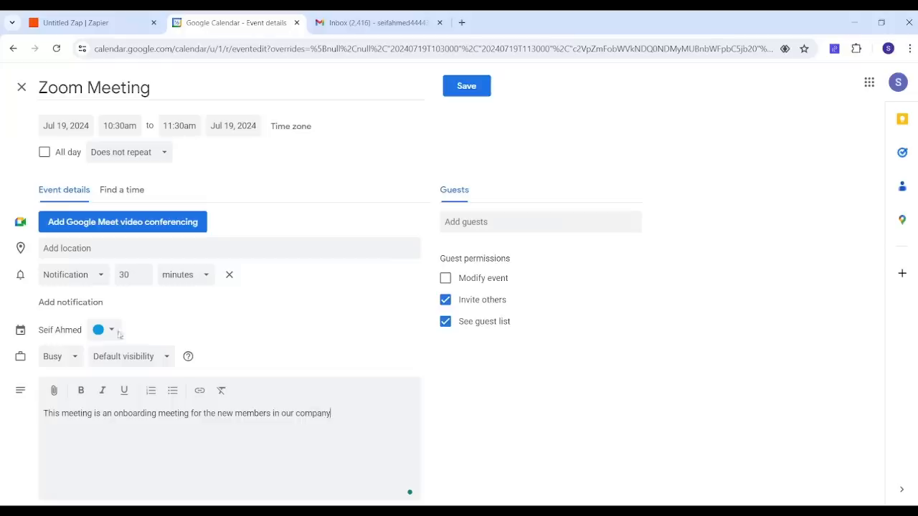
{"action": "left_click_drag", "start_coordinate": [198, 91], "coordinate": [40, 88]}
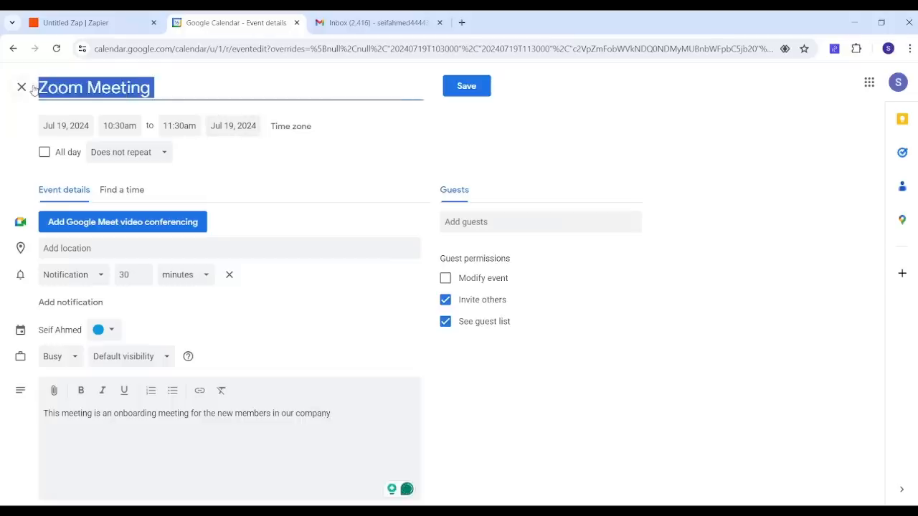
Step: Save the Zoom Meeting event and open the newest Meeting email in the Gmail inbox
{"action": "left_click", "coordinate": [467, 86]}
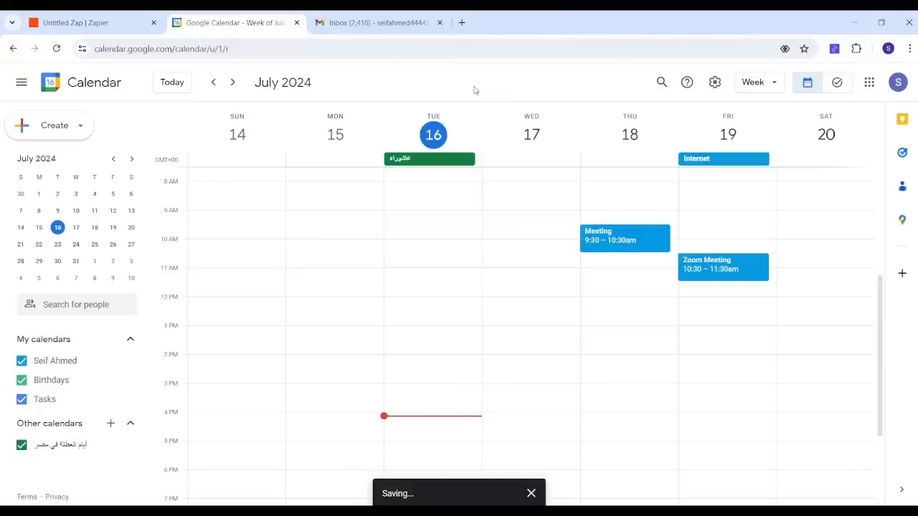
{"action": "left_click", "coordinate": [395, 23]}
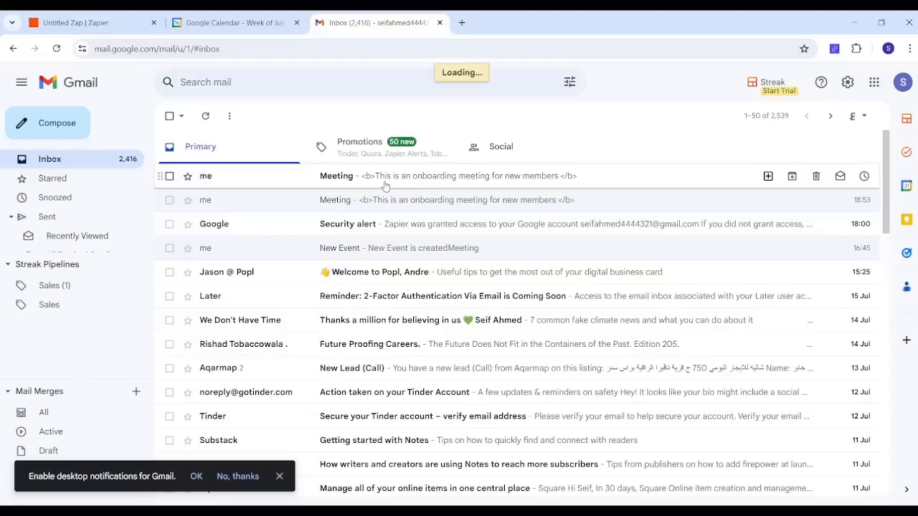
{"action": "left_click", "coordinate": [215, 172]}
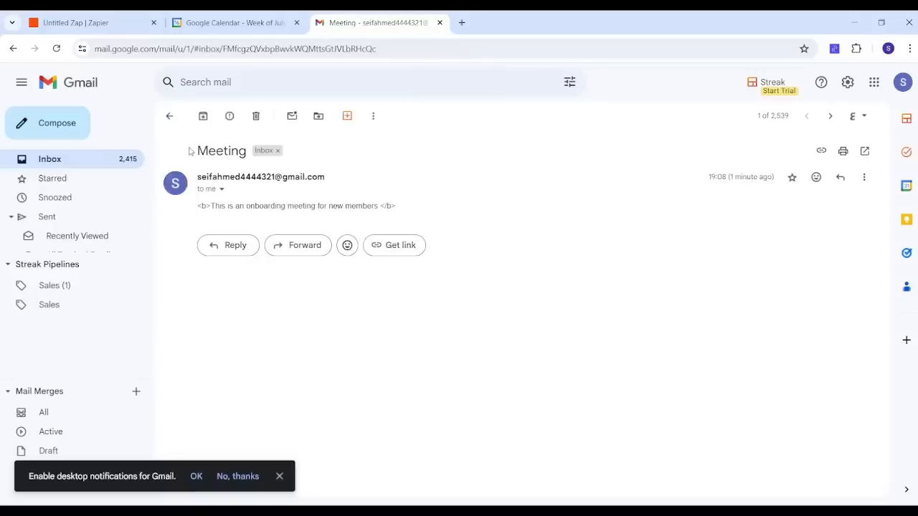
Step: Compare the Meeting email's subject and body with the Zoom Meeting event's details in Google Calendar
{"action": "left_click", "coordinate": [218, 24]}
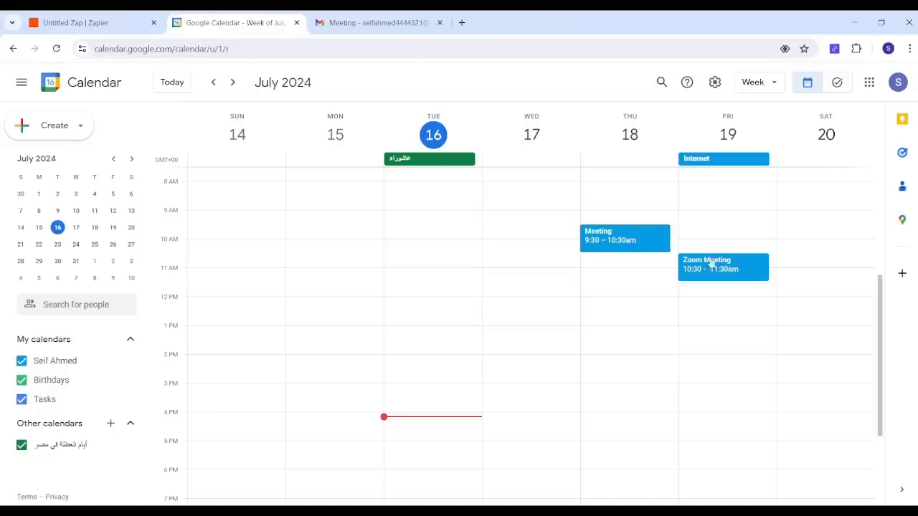
{"action": "left_click", "coordinate": [371, 23]}
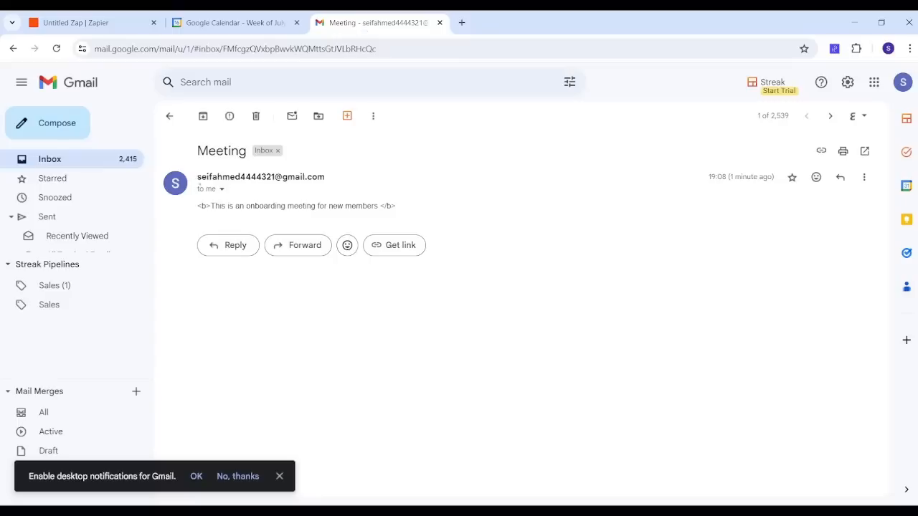
{"action": "left_click_drag", "start_coordinate": [213, 205], "coordinate": [378, 206]}
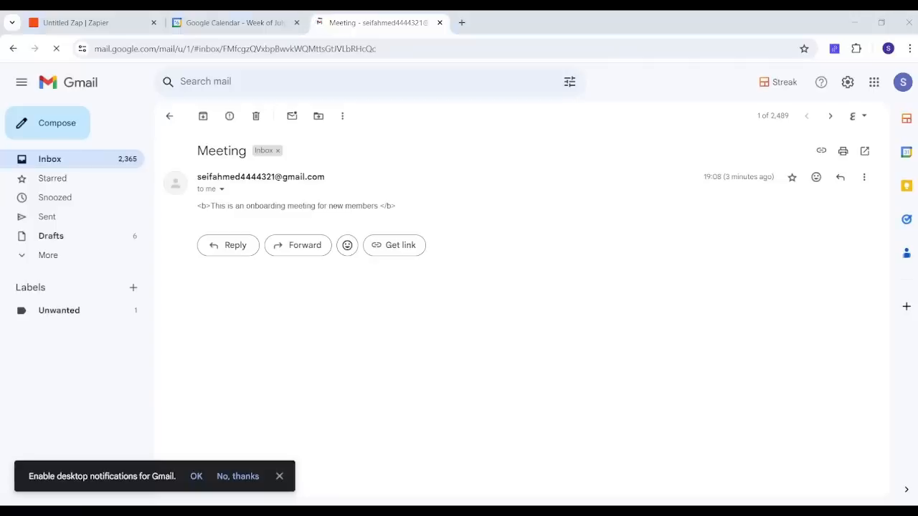
{"action": "mouse_move", "coordinate": [198, 152]}
{"action": "left_mouse_down"}
{"action": "mouse_move", "coordinate": [246, 152]}
{"action": "mouse_move", "coordinate": [216, 13]}
{"action": "left_mouse_up"}
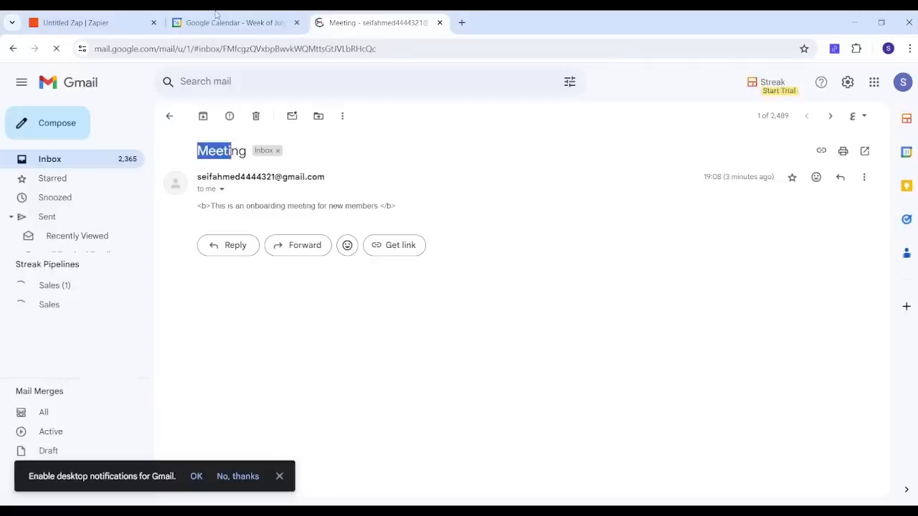
{"action": "left_click", "coordinate": [228, 23]}
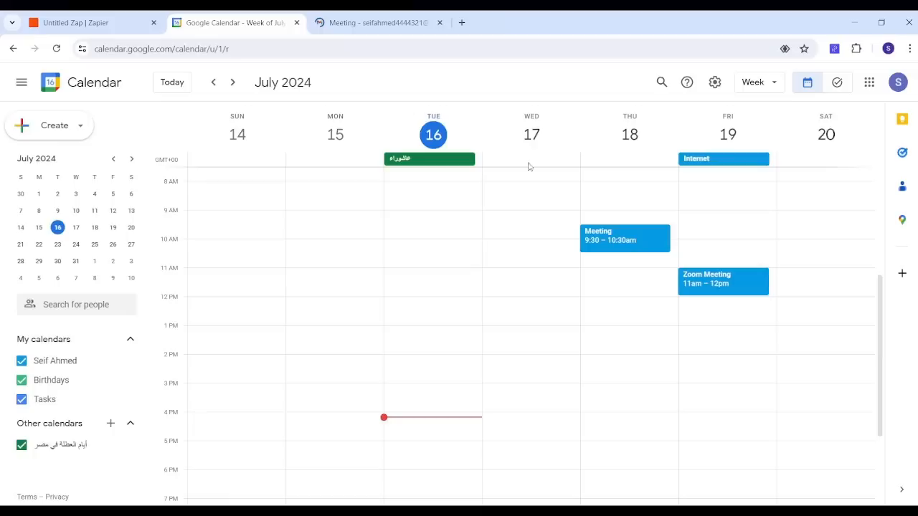
{"action": "left_click", "coordinate": [725, 287]}
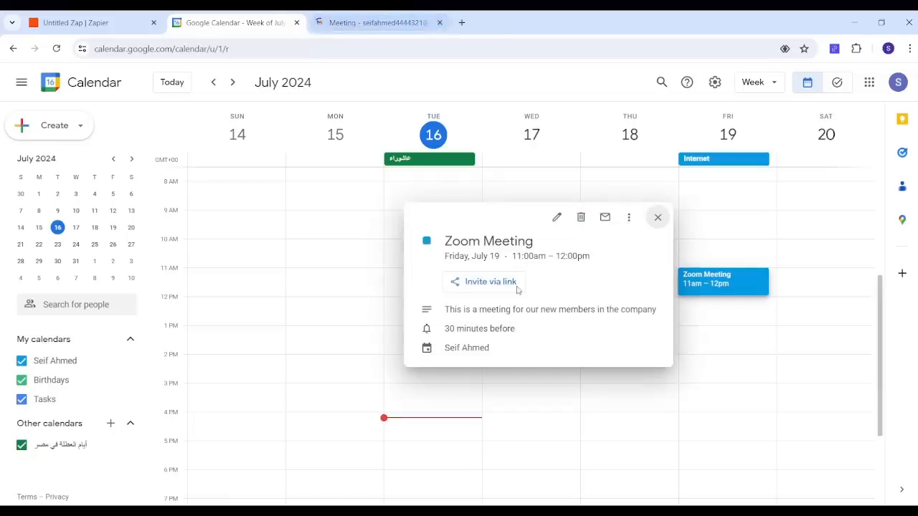
{"action": "left_click", "coordinate": [370, 28]}
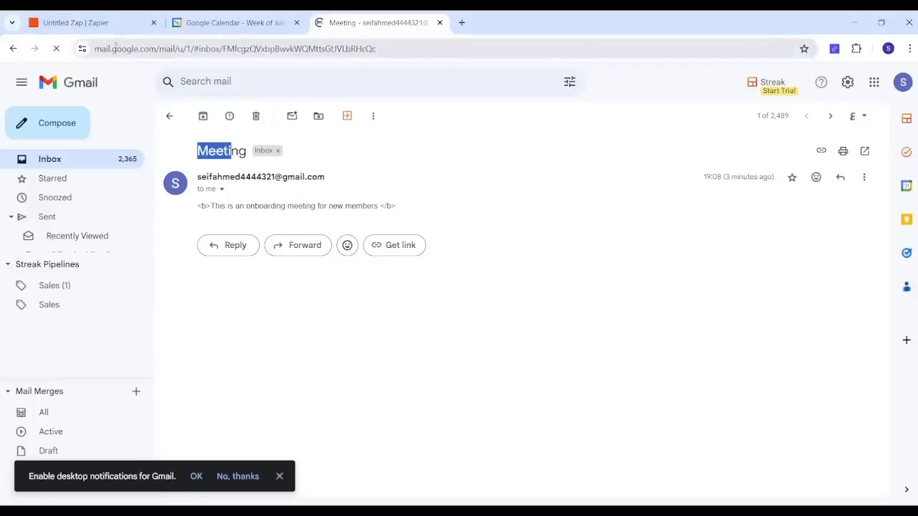
Step: Publish the Zap from the Zapier editor
{"action": "left_click", "coordinate": [108, 24]}
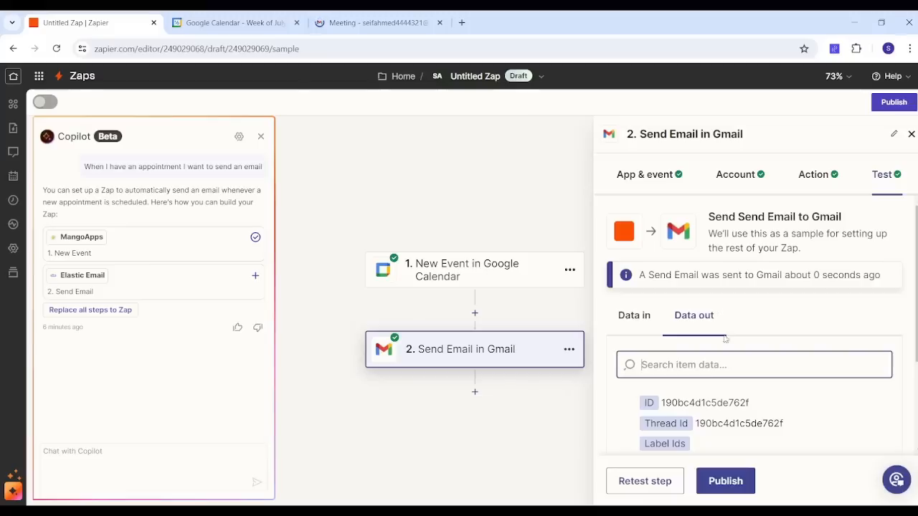
{"action": "left_click", "coordinate": [731, 484]}
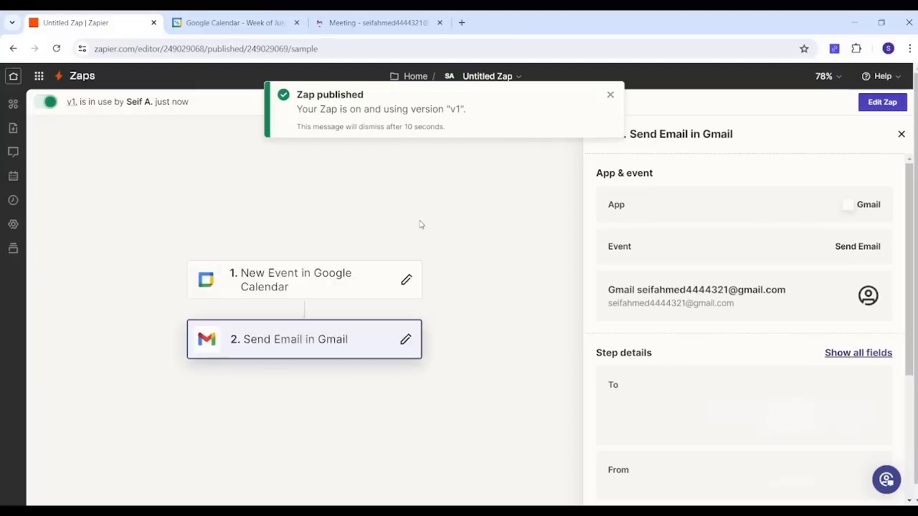
Step: Delete the Zoom Meeting event on Friday, July 19 in Google Calendar
{"action": "left_click", "coordinate": [325, 24]}
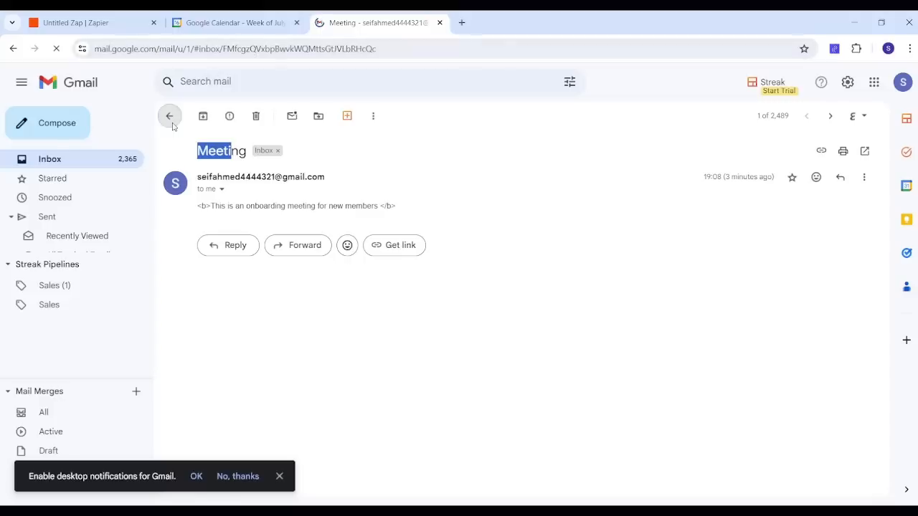
{"action": "left_click", "coordinate": [212, 26]}
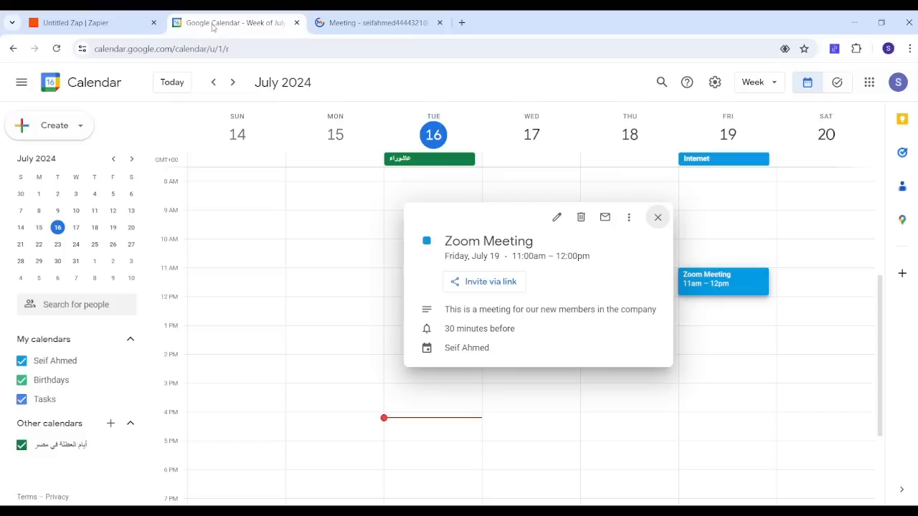
{"action": "left_click", "coordinate": [761, 282]}
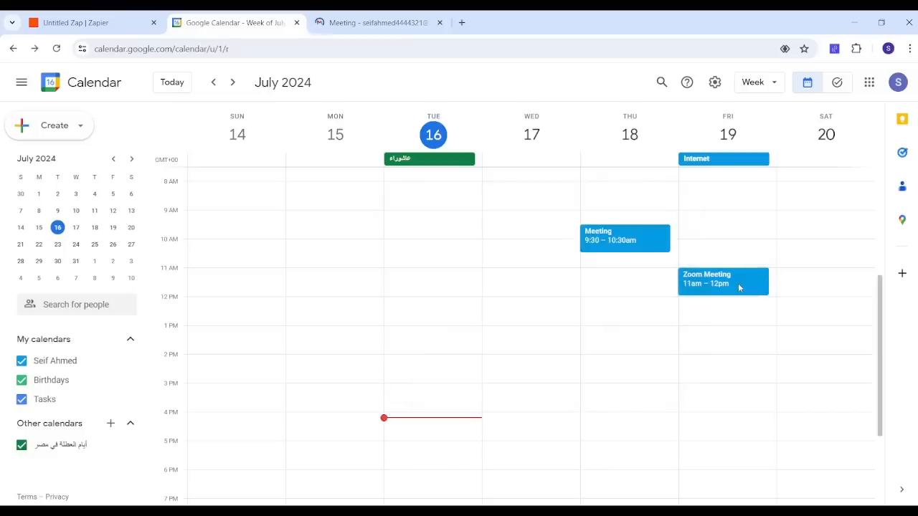
{"action": "left_click", "coordinate": [716, 286]}
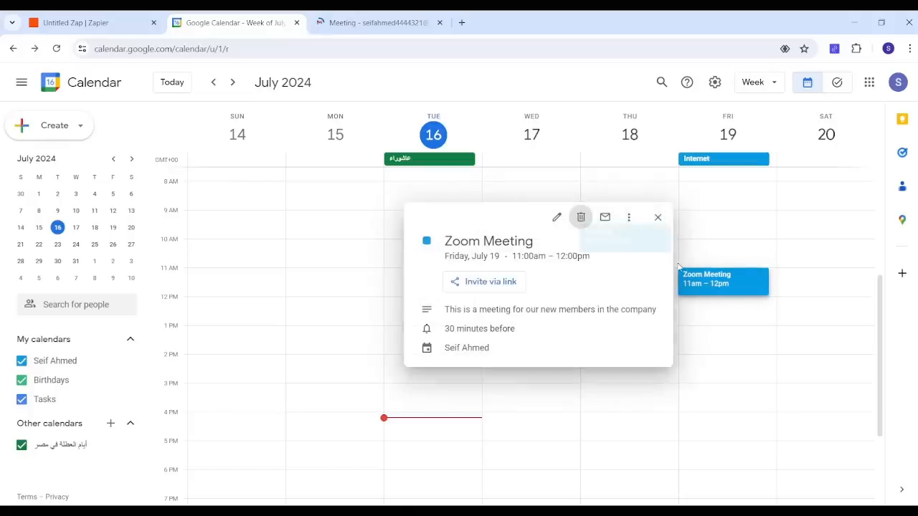
{"action": "left_click", "coordinate": [739, 308]}
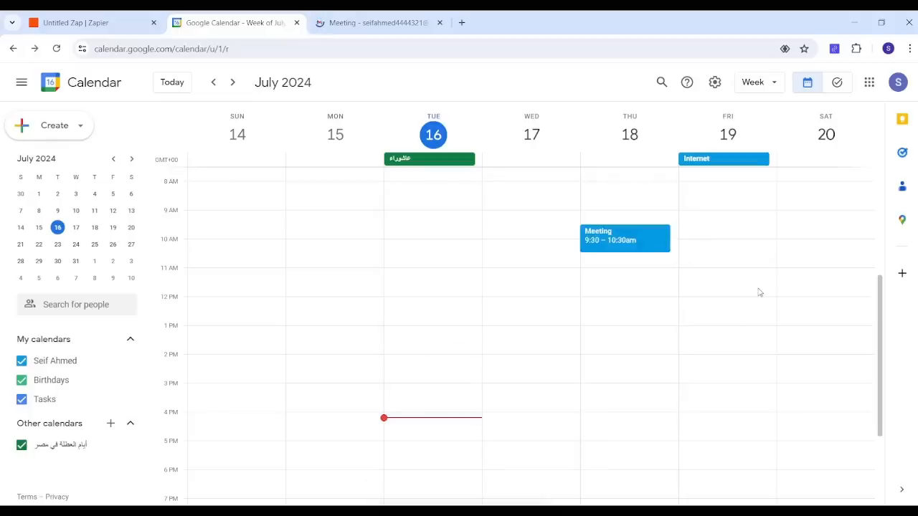
Step: Create a new event on Friday, July 19 at 11:30am titled Offline Gathering
{"action": "left_click", "coordinate": [759, 292]}
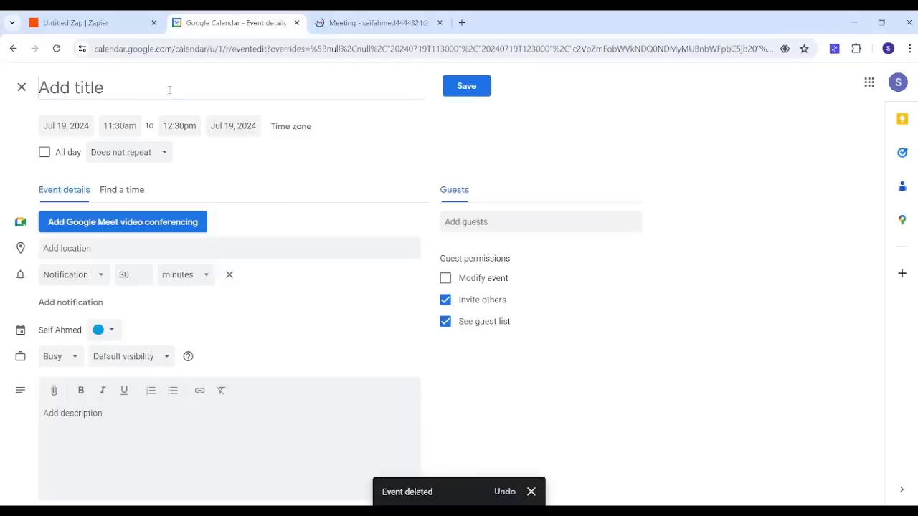
{"action": "type", "text": "Offline "}
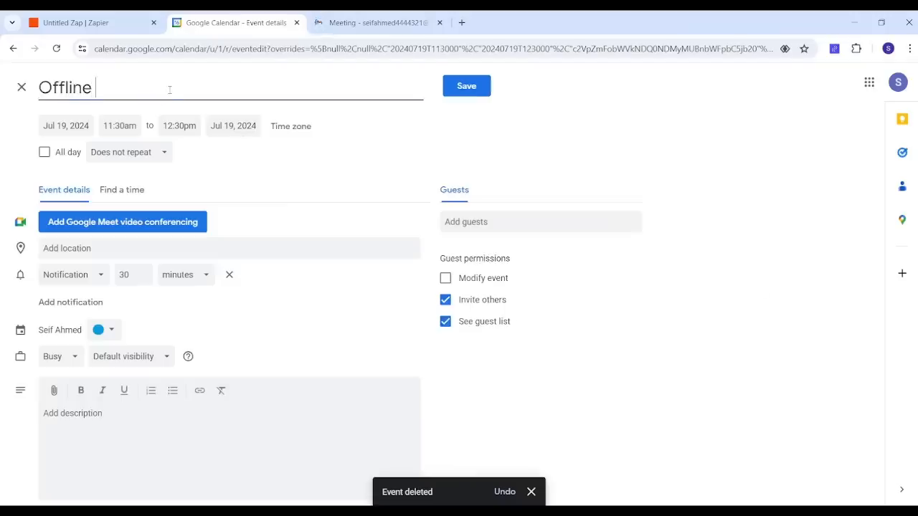
{"action": "type", "text": "Gathering"}
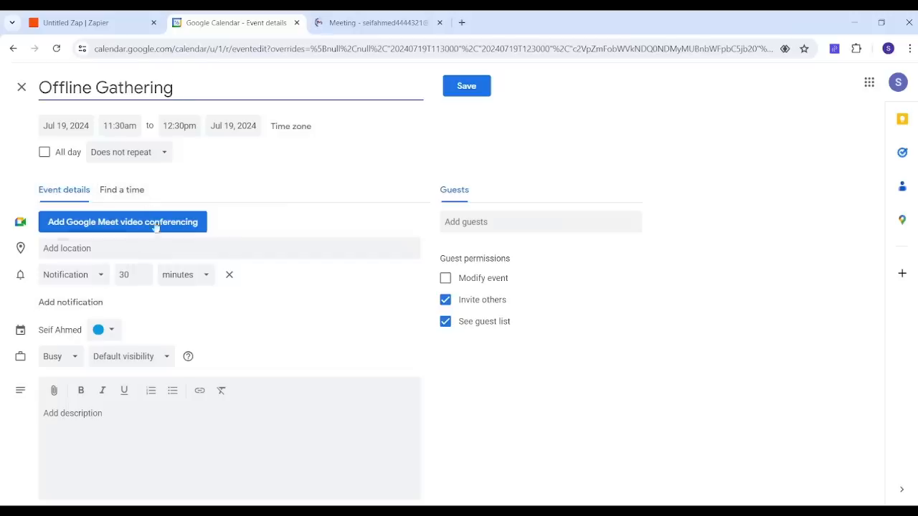
Step: Add the description "This gathering is intended for new members" to the event and save it
{"action": "left_click", "coordinate": [101, 434]}
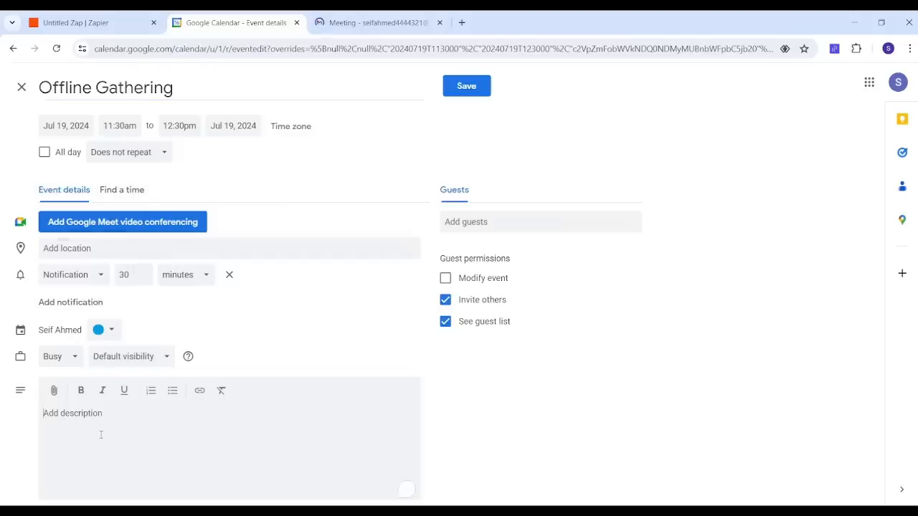
{"action": "type", "text": "This gat"}
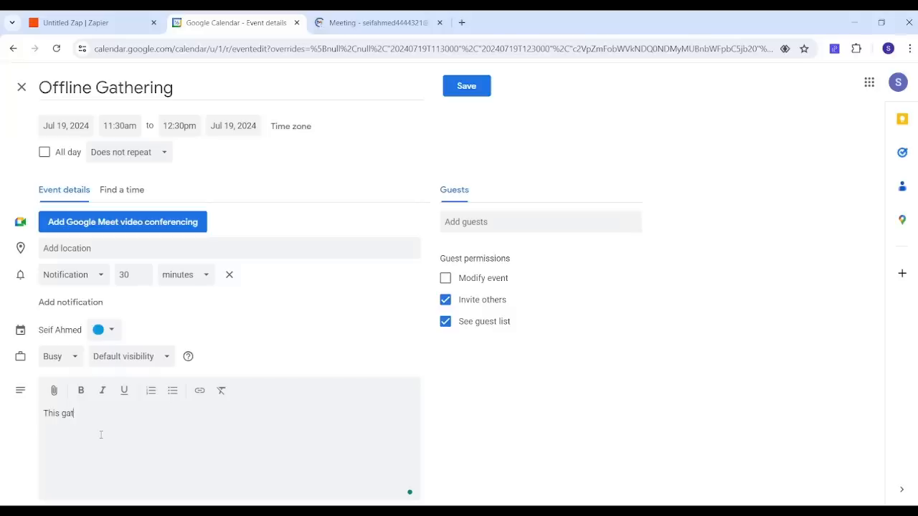
{"action": "type", "text": "hering is intended for new members"}
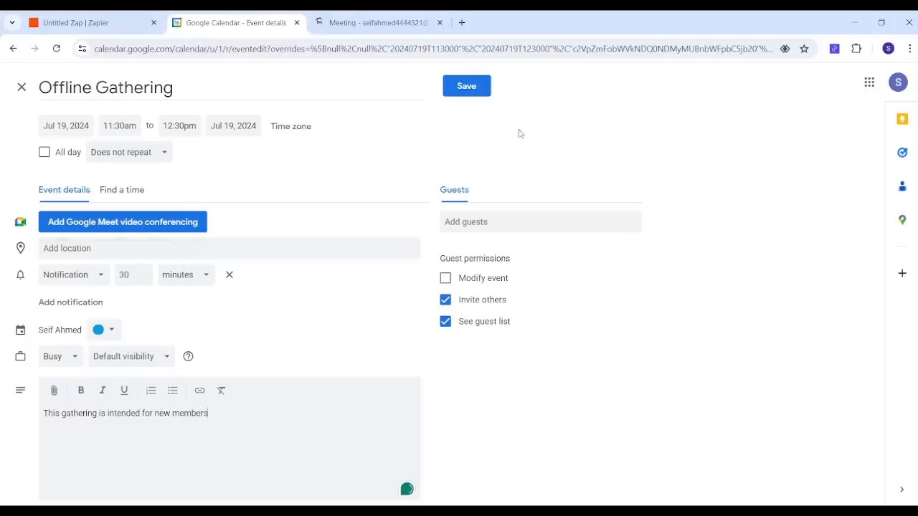
{"action": "left_click", "coordinate": [472, 86]}
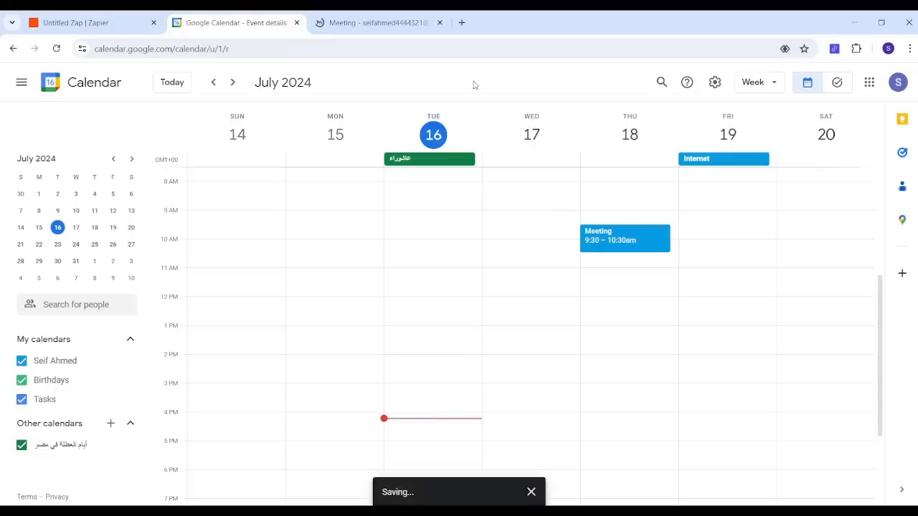
Step: Refresh the Gmail inbox and open the new Offline Gathering email
{"action": "left_click", "coordinate": [379, 23]}
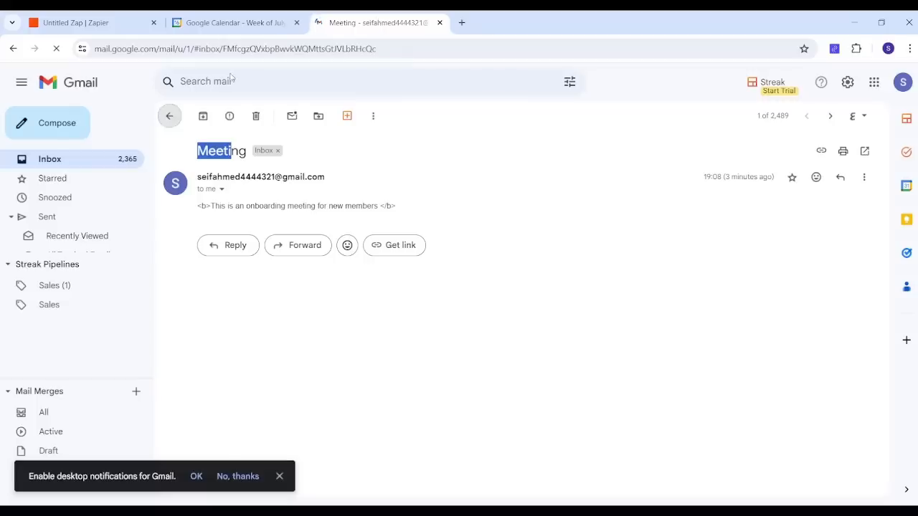
{"action": "left_click", "coordinate": [169, 116]}
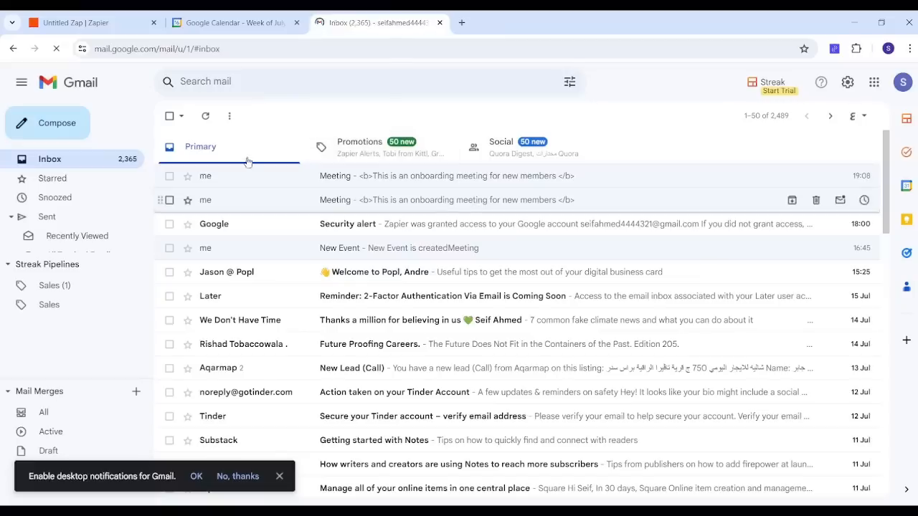
{"action": "left_click", "coordinate": [58, 49]}
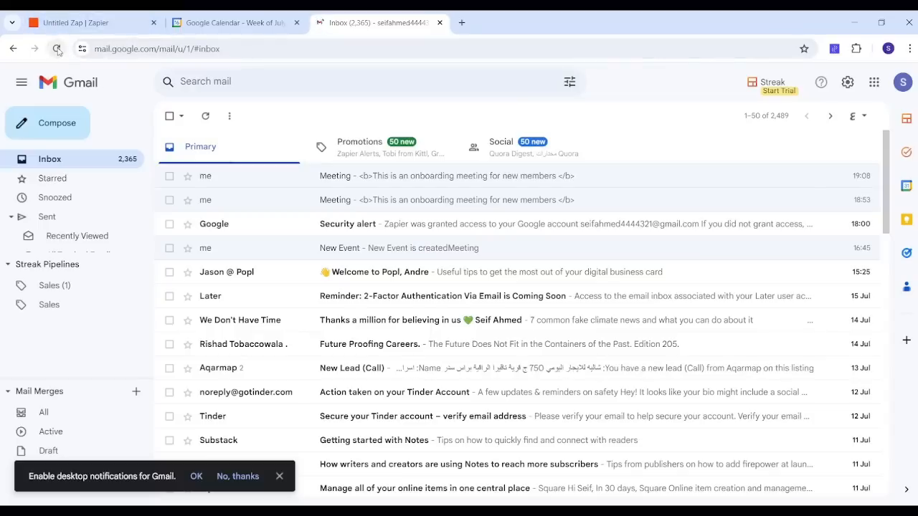
{"action": "left_click", "coordinate": [57, 49]}
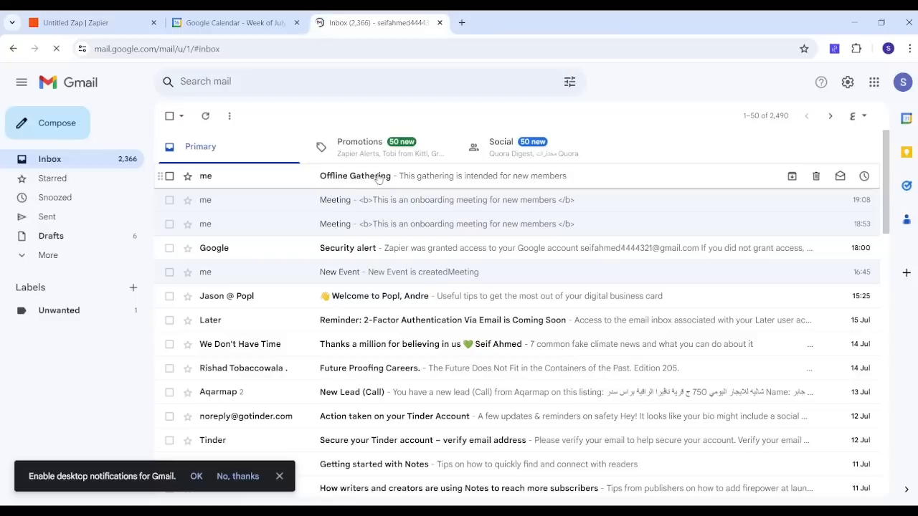
{"action": "left_click", "coordinate": [379, 177]}
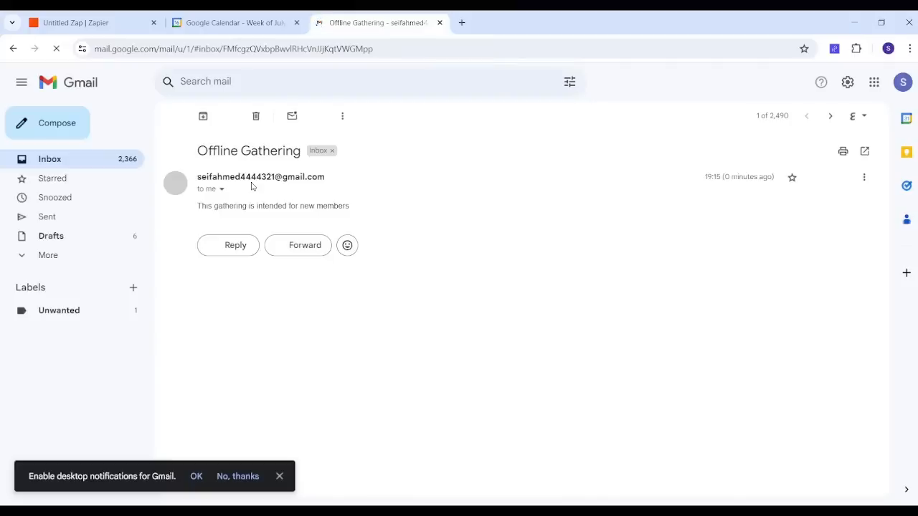
{"action": "left_click_drag", "start_coordinate": [185, 153], "coordinate": [296, 152]}
Step: Compare the Offline Gathering event's description in Google Calendar with the email, then return to the Zapier tab
{"action": "left_click", "coordinate": [237, 23]}
{"action": "key", "text": "Escape"}
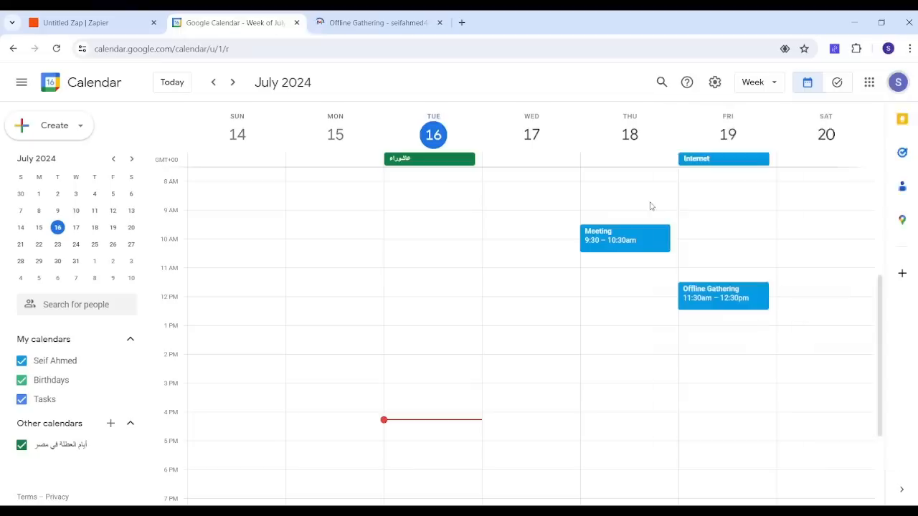
{"action": "left_click", "coordinate": [373, 22]}
{"action": "left_click", "coordinate": [202, 210]}
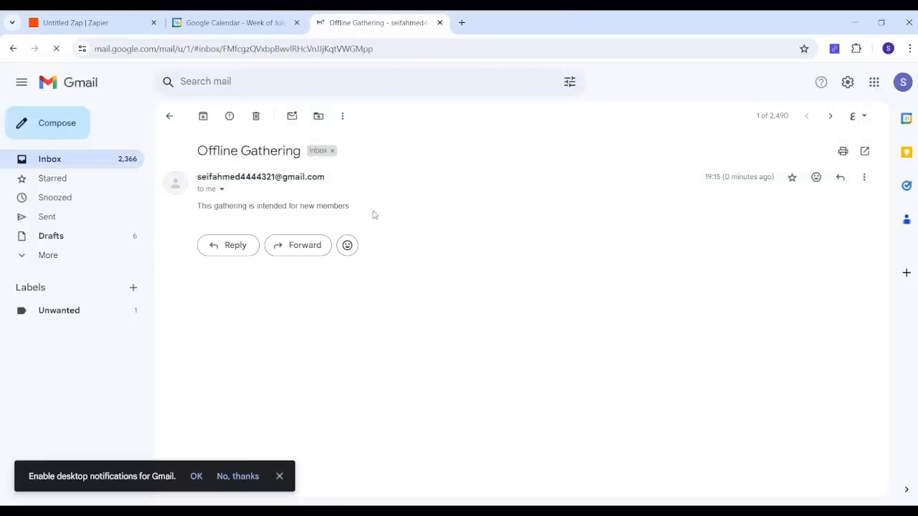
{"action": "left_click", "coordinate": [253, 22]}
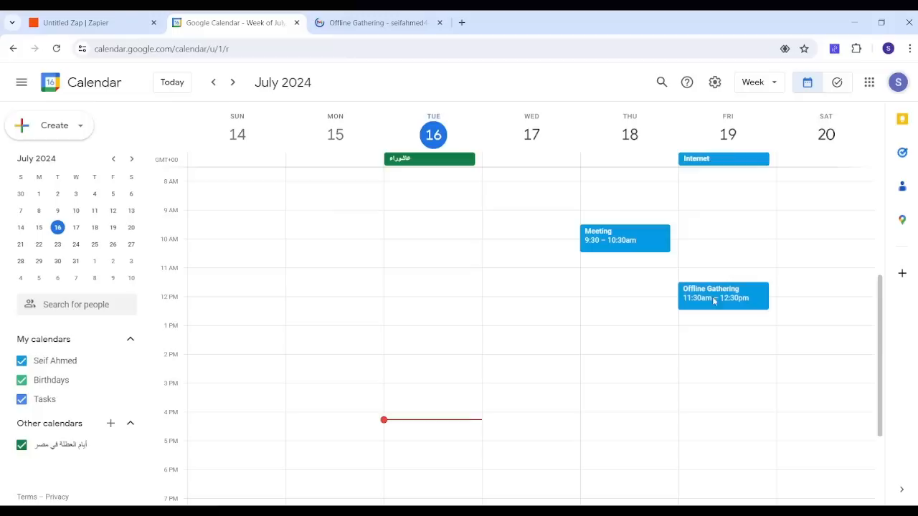
{"action": "left_click", "coordinate": [724, 295]}
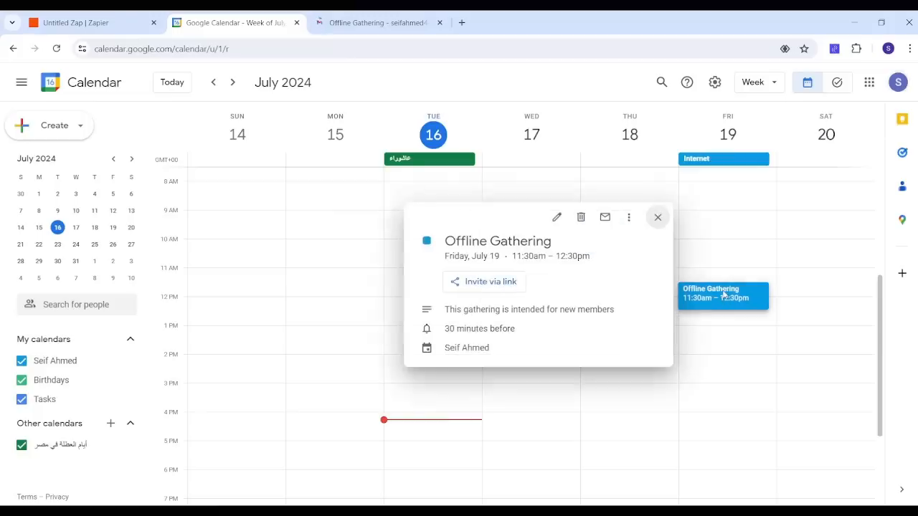
{"action": "left_click_drag", "start_coordinate": [446, 310], "coordinate": [598, 310]}
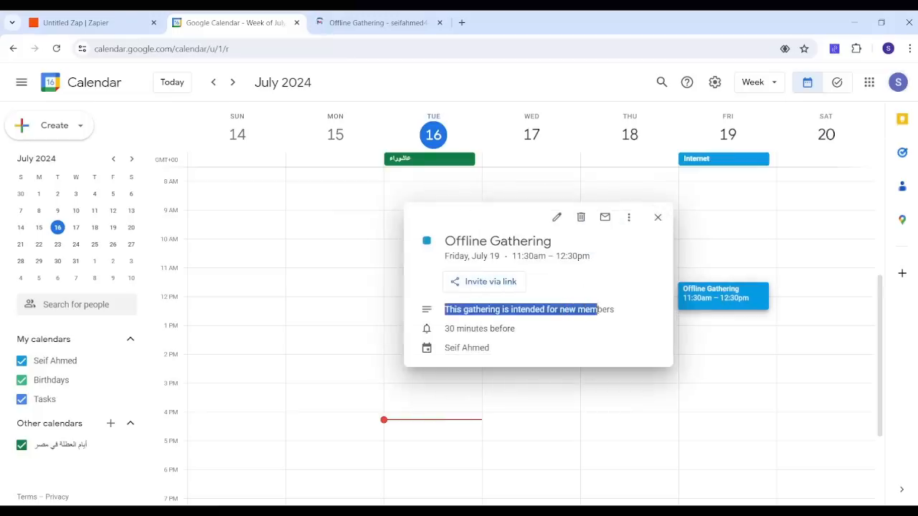
{"action": "left_click", "coordinate": [77, 23]}
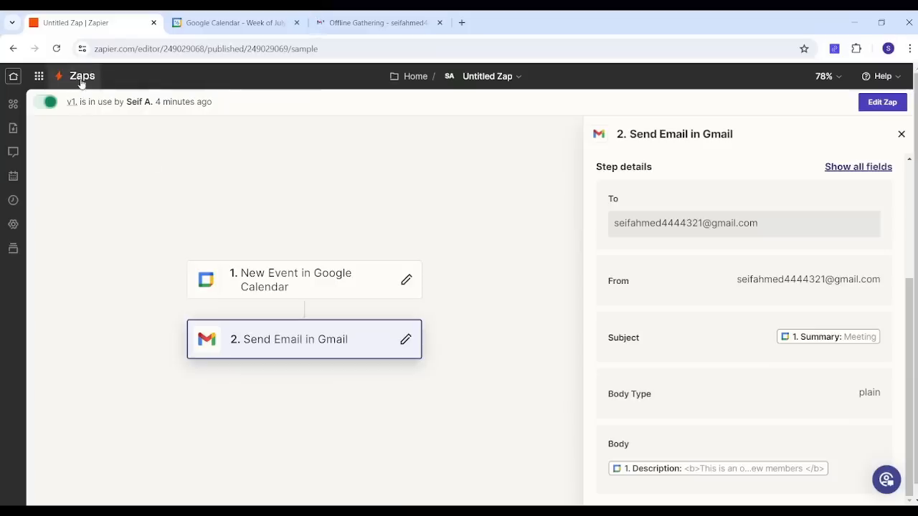
Step: Go to the Zaps list and turn off the Untitled Zap
{"action": "left_click", "coordinate": [81, 83]}
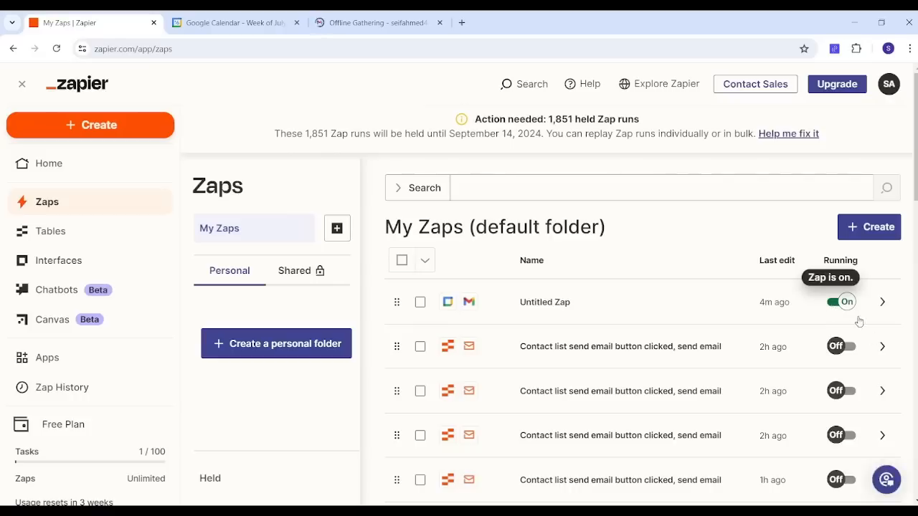
{"action": "left_click", "coordinate": [833, 314]}
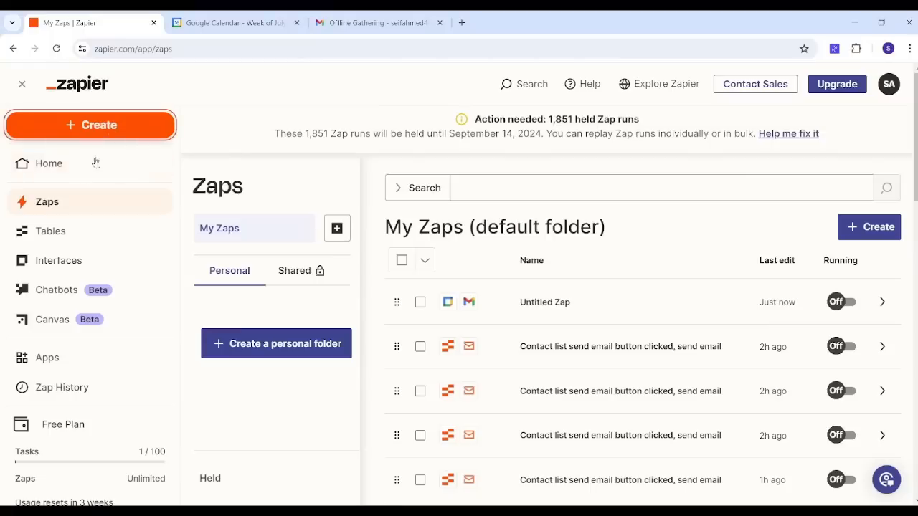
Step: Create a new Zap and choose YouTube as its trigger app
{"action": "left_click", "coordinate": [66, 172]}
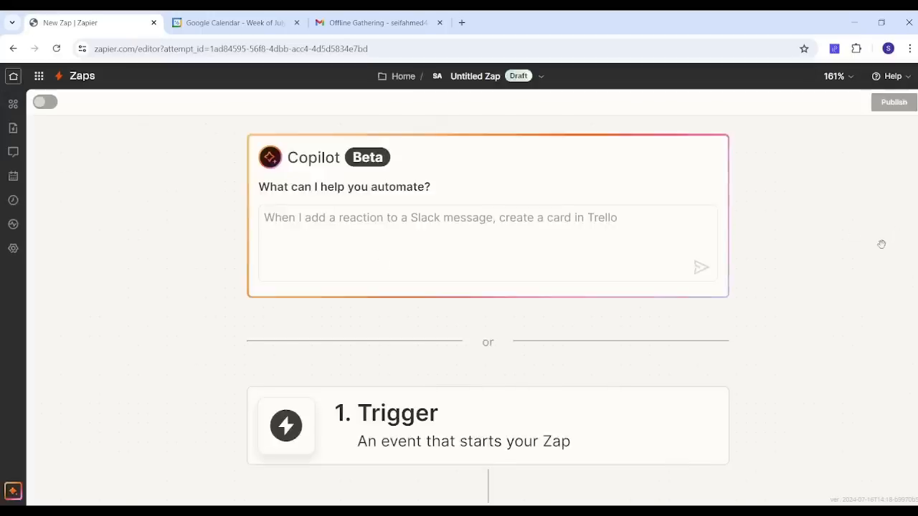
{"action": "scroll", "coordinate": [881, 245], "scroll_direction": "down", "scroll_amount": 2}
{"action": "scroll", "coordinate": [881, 245], "scroll_direction": "down", "scroll_amount": 1}
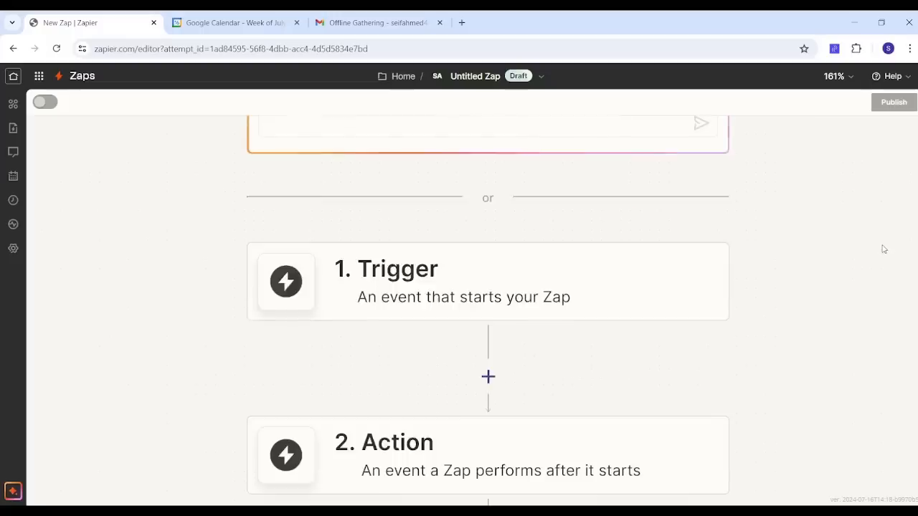
{"action": "left_click", "coordinate": [500, 293]}
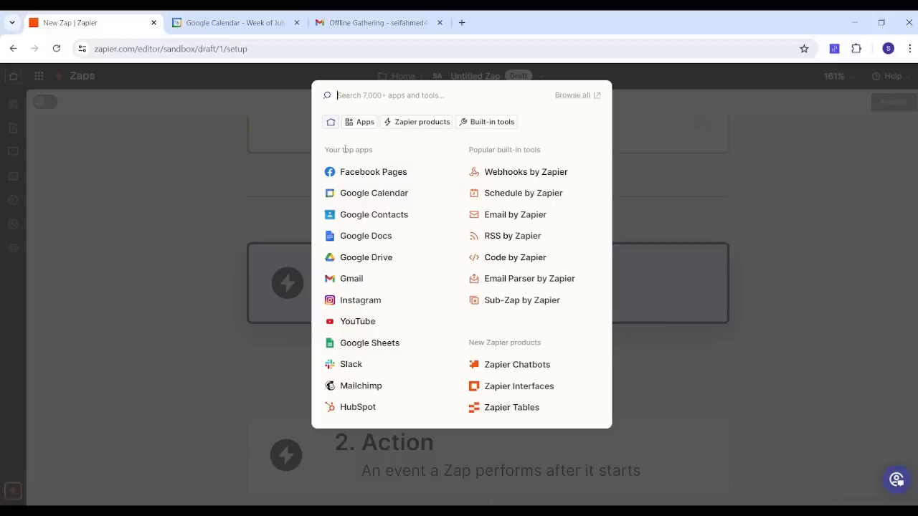
{"action": "left_click", "coordinate": [356, 324]}
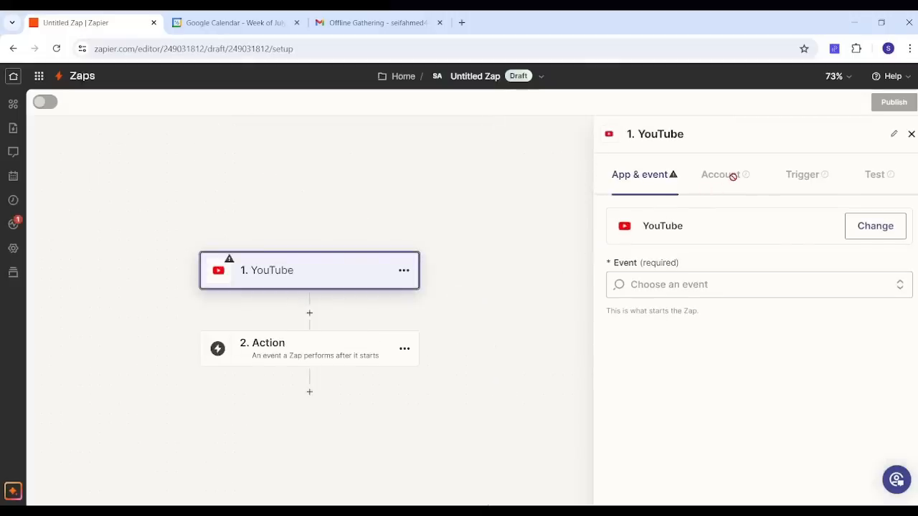
Step: Set the YouTube trigger event to New Video in Channel and open the trigger's account settings
{"action": "left_click", "coordinate": [666, 286]}
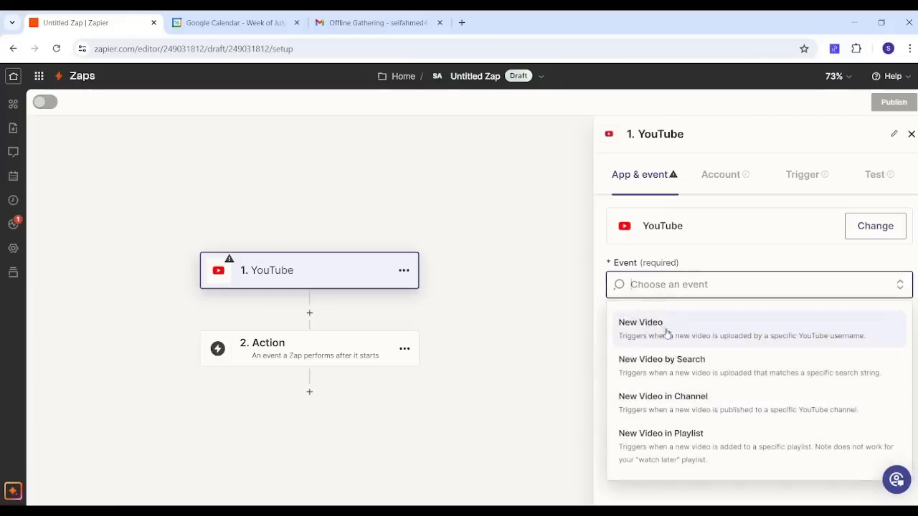
{"action": "left_click", "coordinate": [678, 400]}
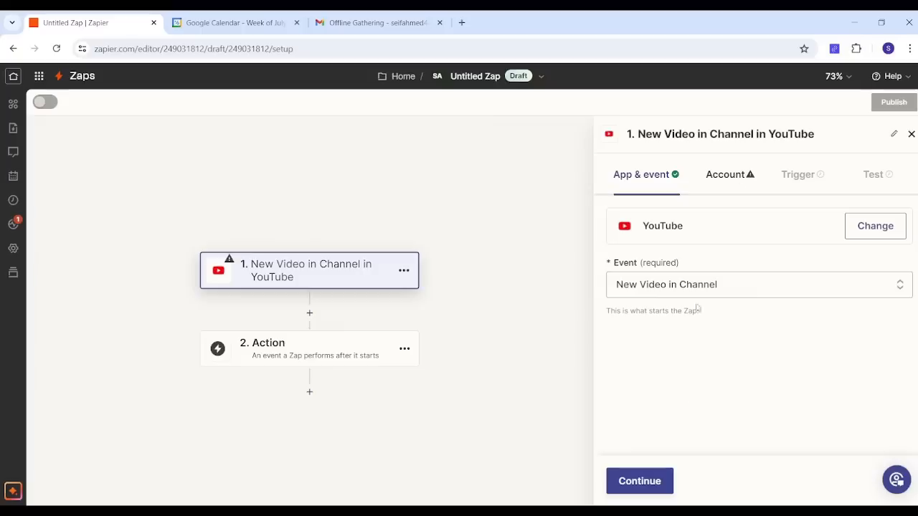
{"action": "left_click", "coordinate": [733, 177]}
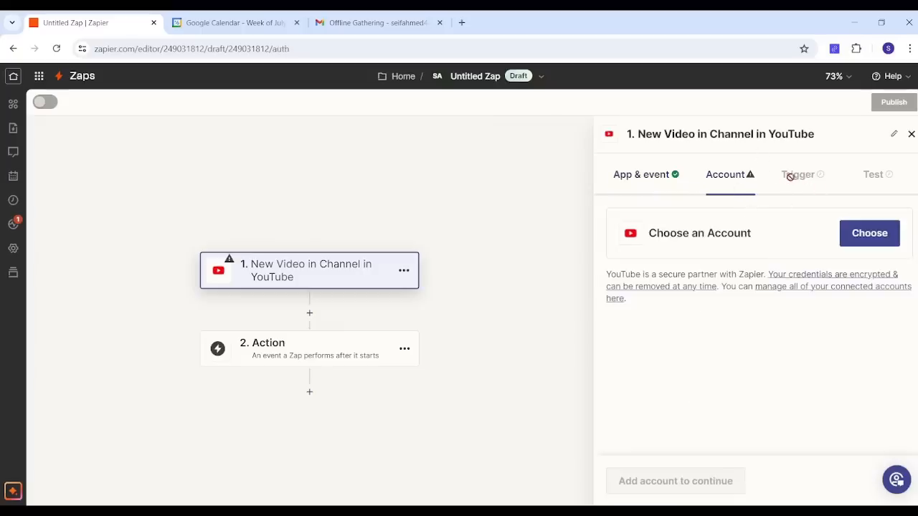
Step: Set the action step to Facebook Pages with the Create Page Post event
{"action": "left_click", "coordinate": [295, 361]}
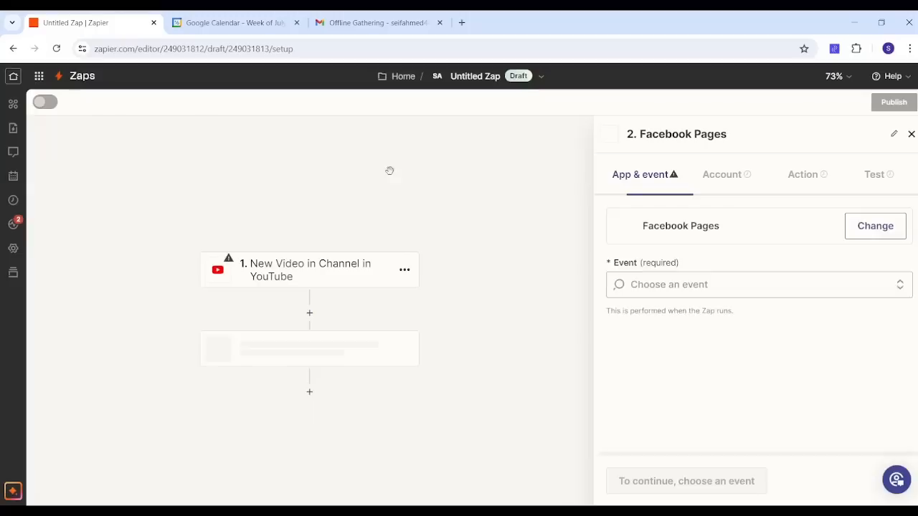
{"action": "left_click", "coordinate": [390, 177]}
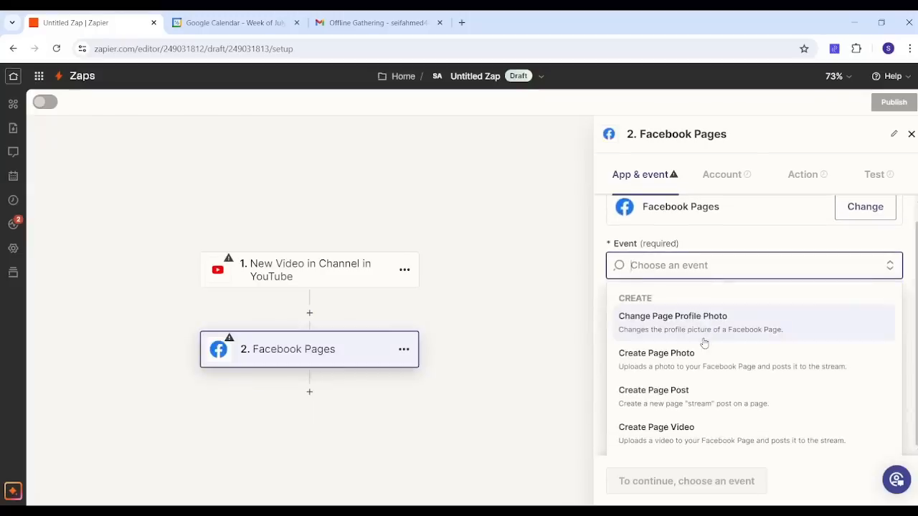
{"action": "left_click", "coordinate": [687, 397]}
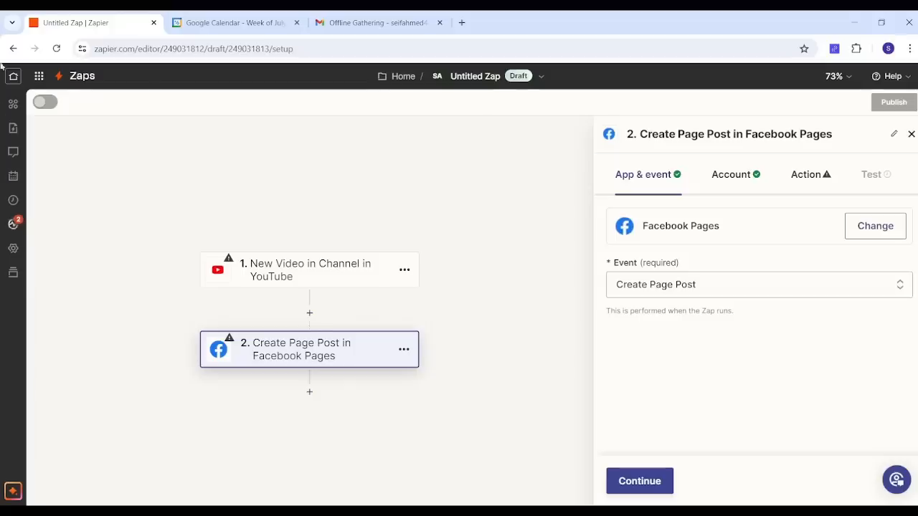
Step: Return to the Zaps list and create a new Zapier table from the Contact List template
{"action": "left_click", "coordinate": [69, 81]}
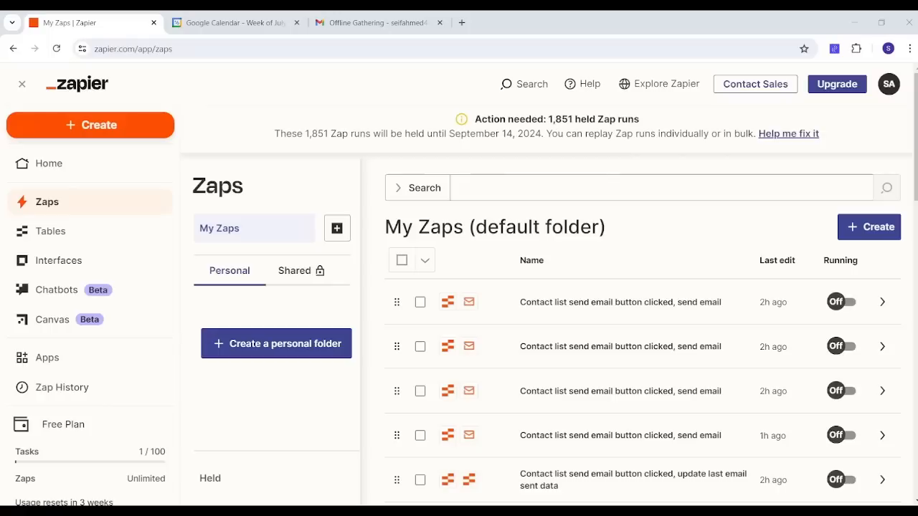
{"action": "left_click", "coordinate": [97, 129]}
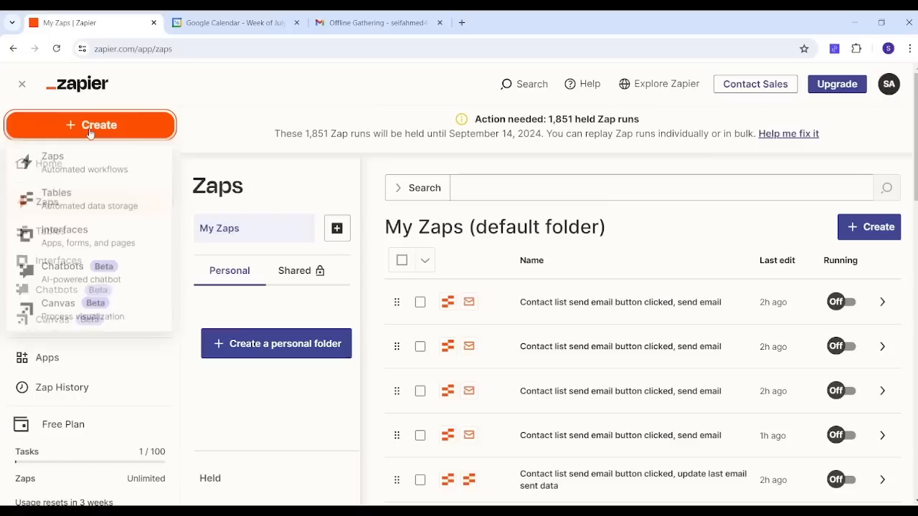
{"action": "left_click", "coordinate": [78, 206]}
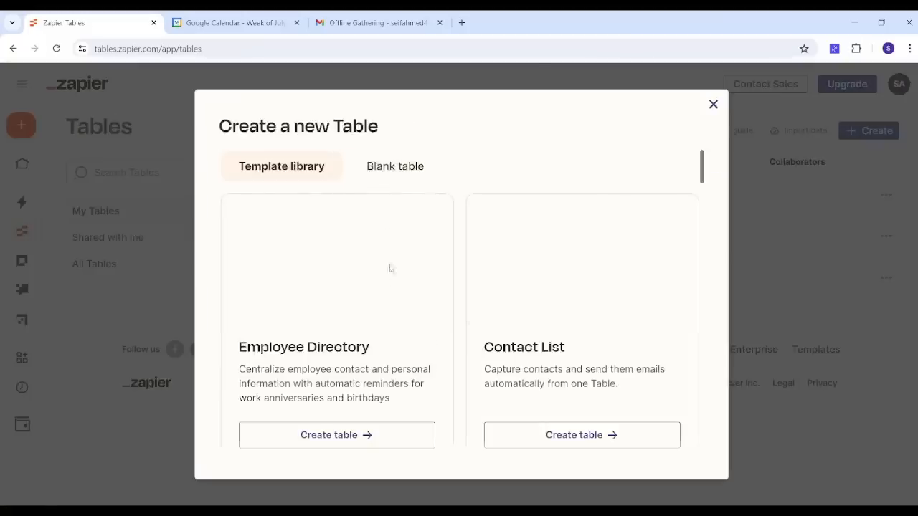
{"action": "left_click", "coordinate": [552, 439]}
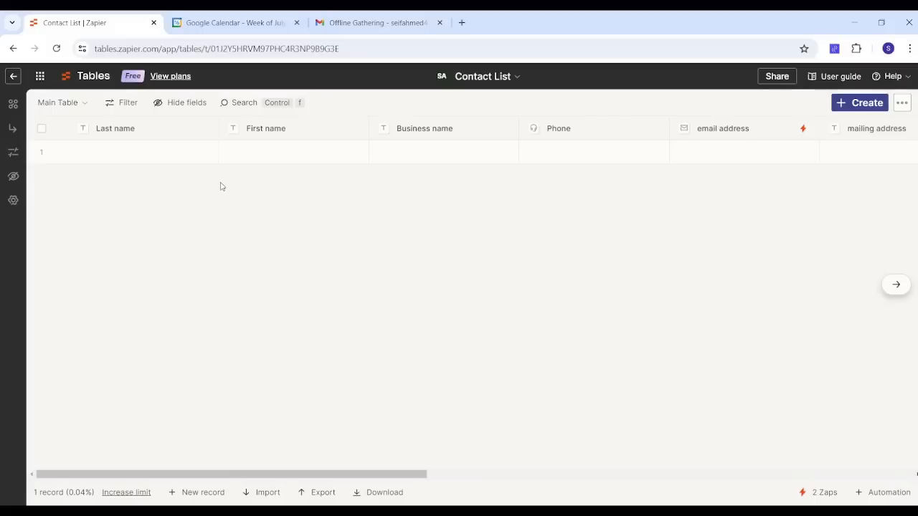
Step: Create a new view of the Contact List table named View 1
{"action": "left_click", "coordinate": [45, 104]}
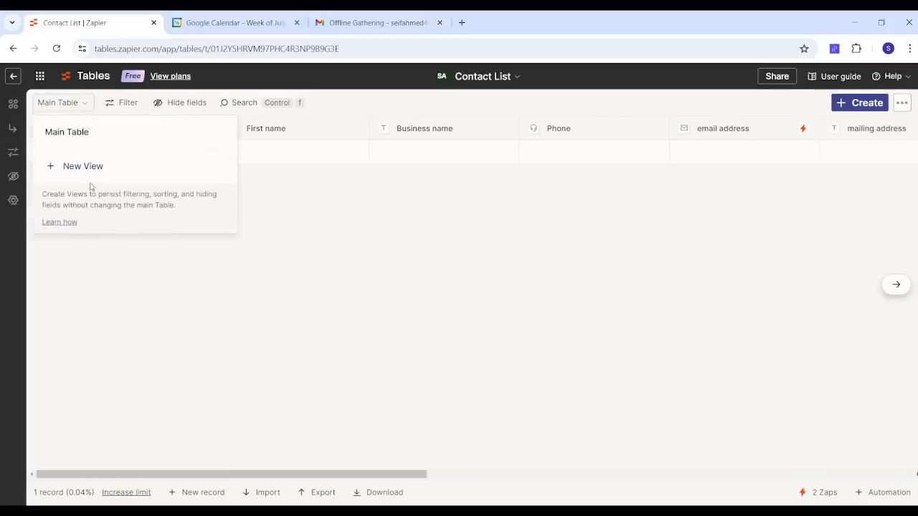
{"action": "left_click", "coordinate": [76, 167]}
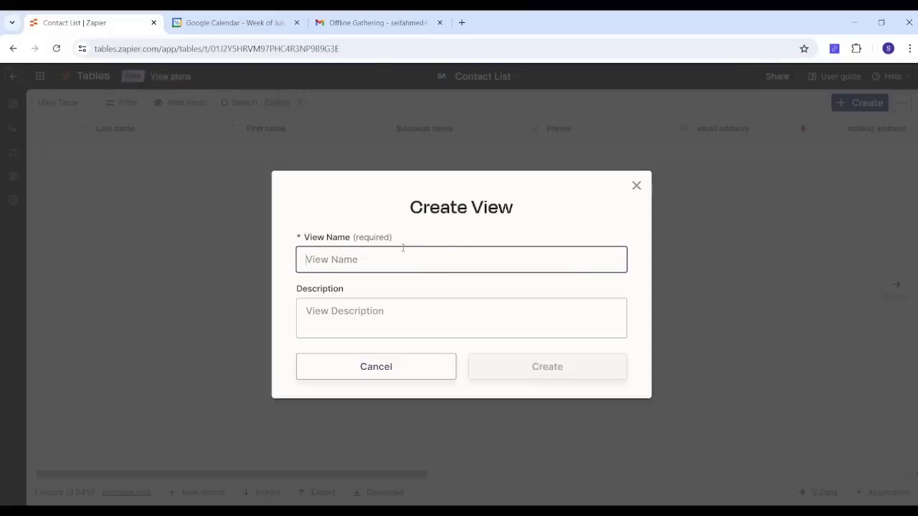
{"action": "type", "text": "View 1"}
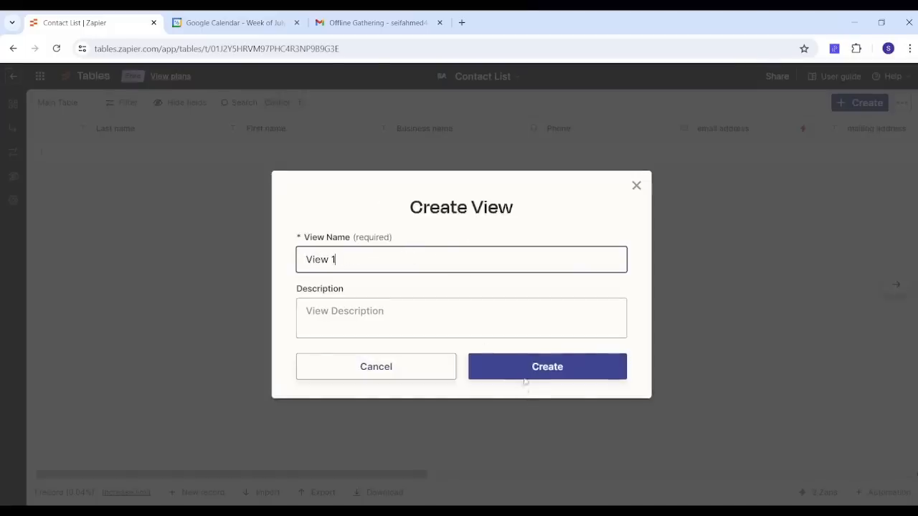
{"action": "left_click", "coordinate": [524, 368]}
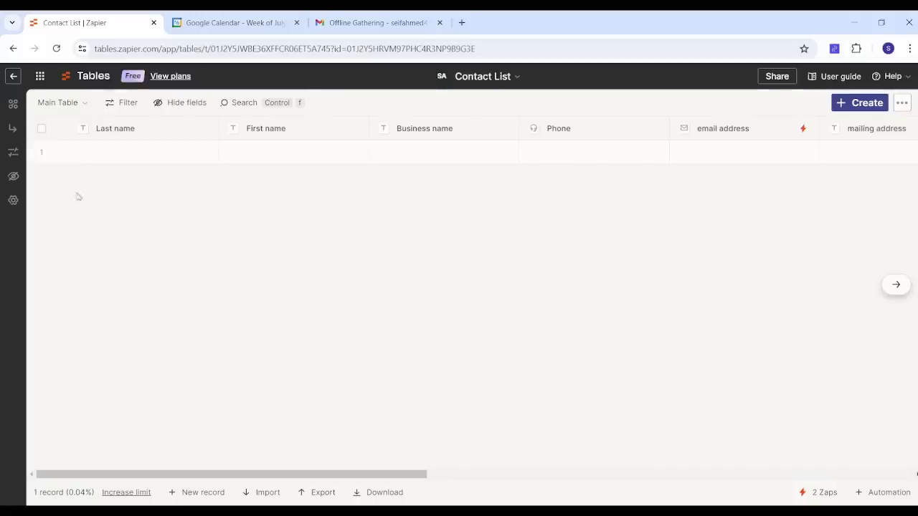
Step: Switch between the tables list, the Main Table and View 1 of the Contact List table
{"action": "left_click", "coordinate": [13, 77]}
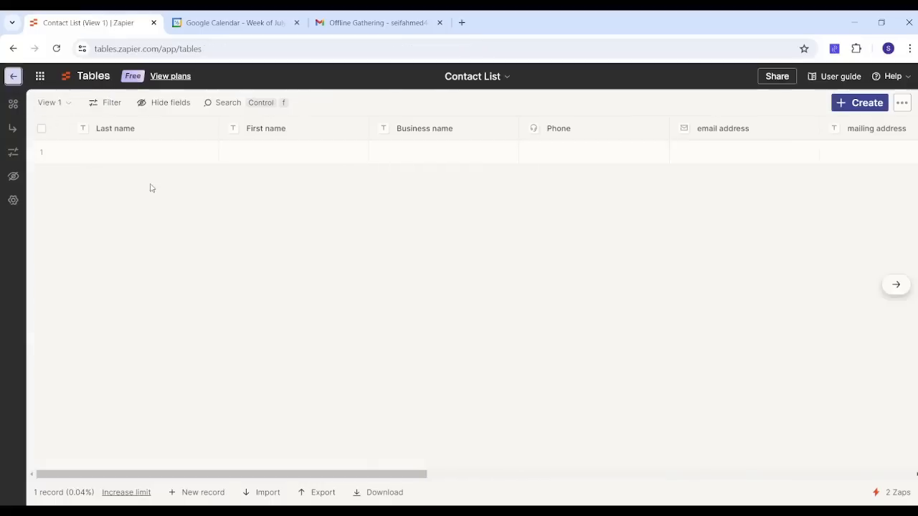
{"action": "left_click", "coordinate": [12, 48]}
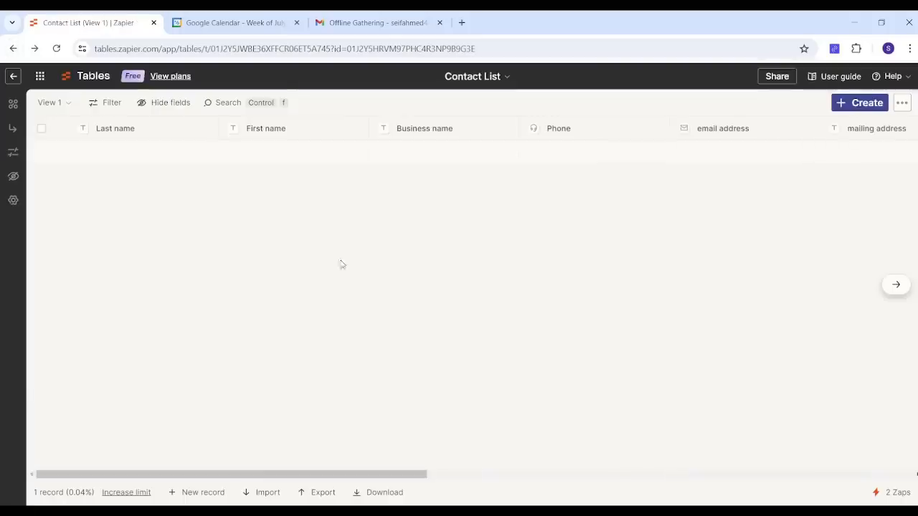
{"action": "left_click", "coordinate": [52, 105]}
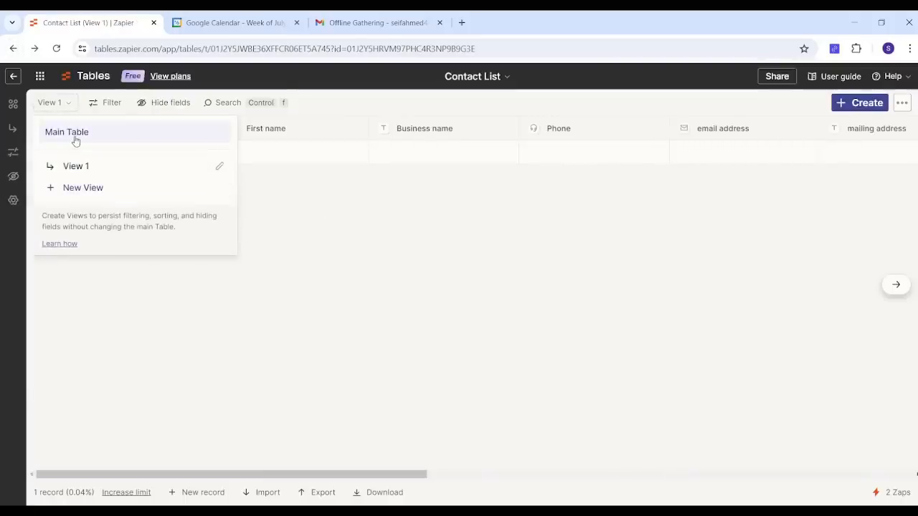
{"action": "left_click", "coordinate": [75, 139]}
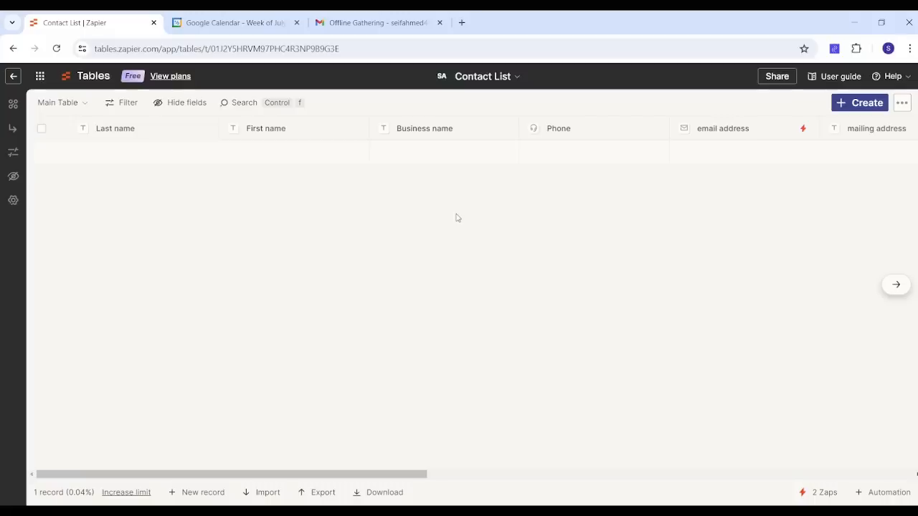
{"action": "left_click", "coordinate": [73, 107]}
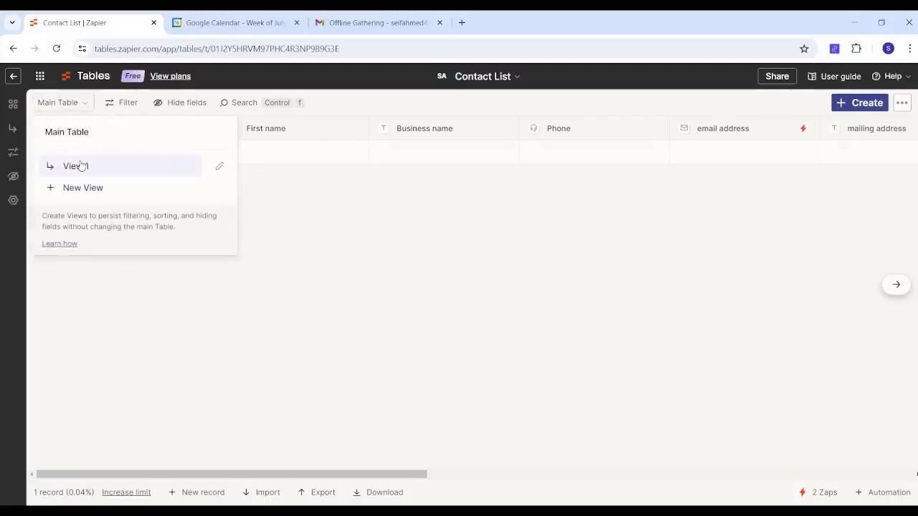
{"action": "left_click", "coordinate": [79, 166]}
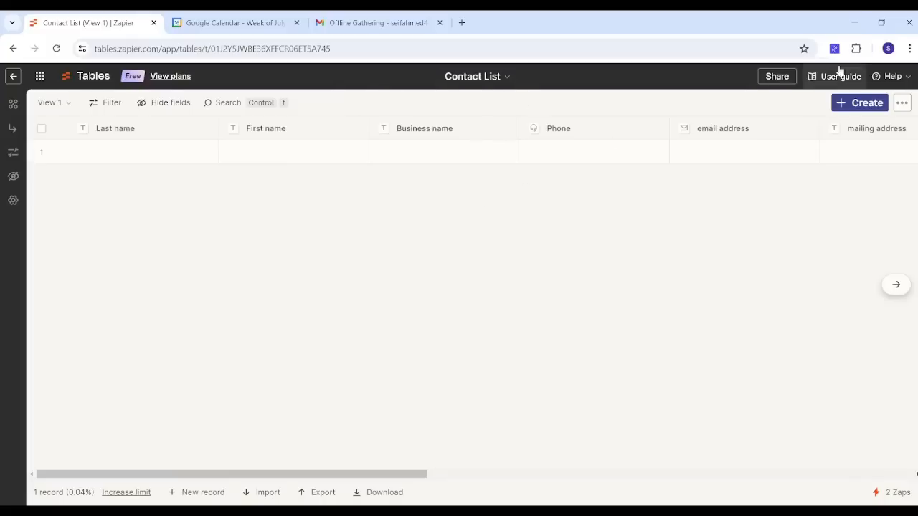
Step: Examine the Create menu options available in View 1
{"action": "left_click", "coordinate": [847, 106]}
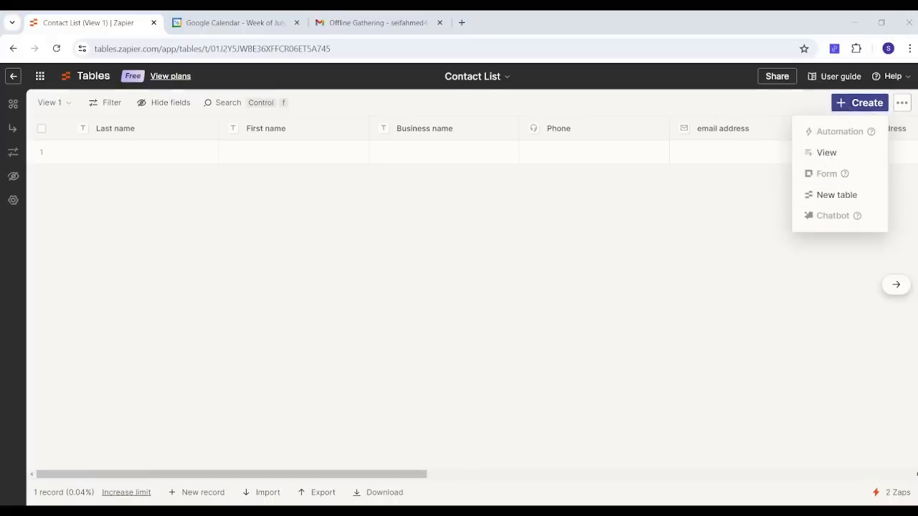
{"action": "left_click", "coordinate": [850, 106]}
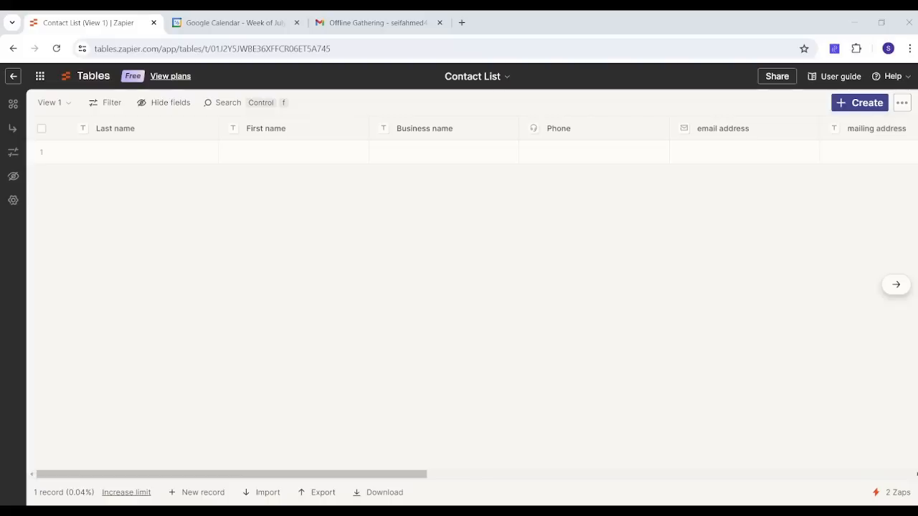
{"action": "left_click", "coordinate": [853, 109]}
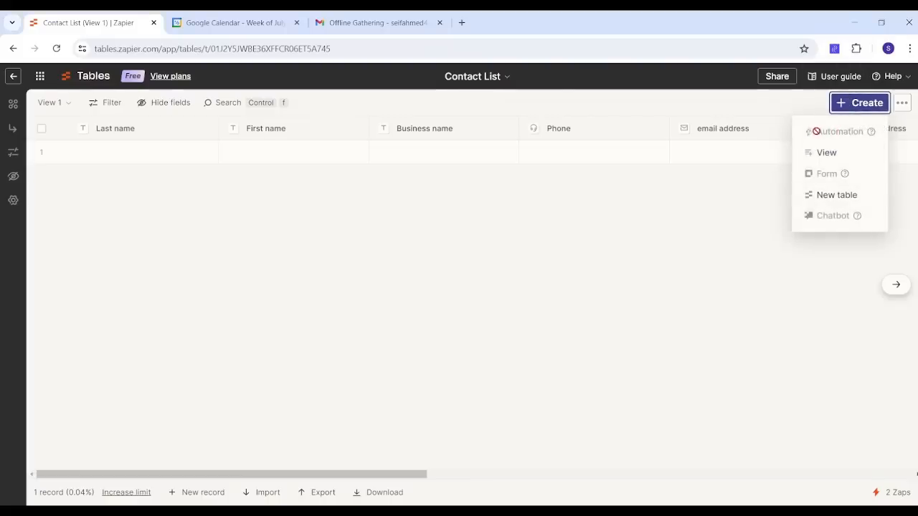
{"action": "left_click", "coordinate": [341, 279]}
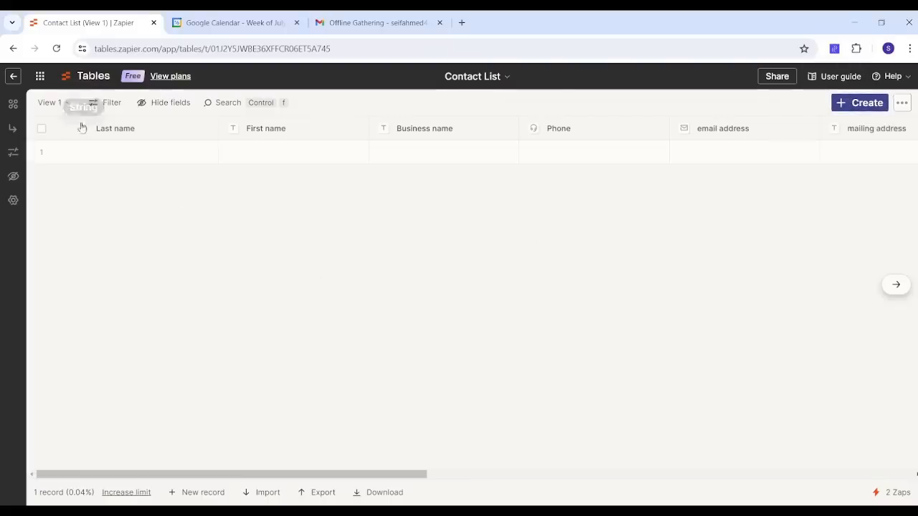
Step: Return to the Main Table and open the new automation dialog, closing it without choosing an option
{"action": "left_click", "coordinate": [63, 109]}
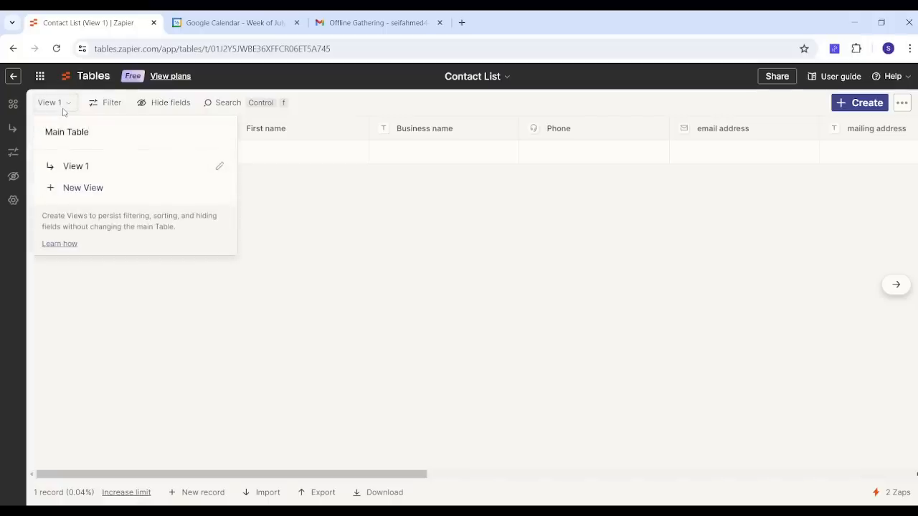
{"action": "left_click", "coordinate": [78, 136]}
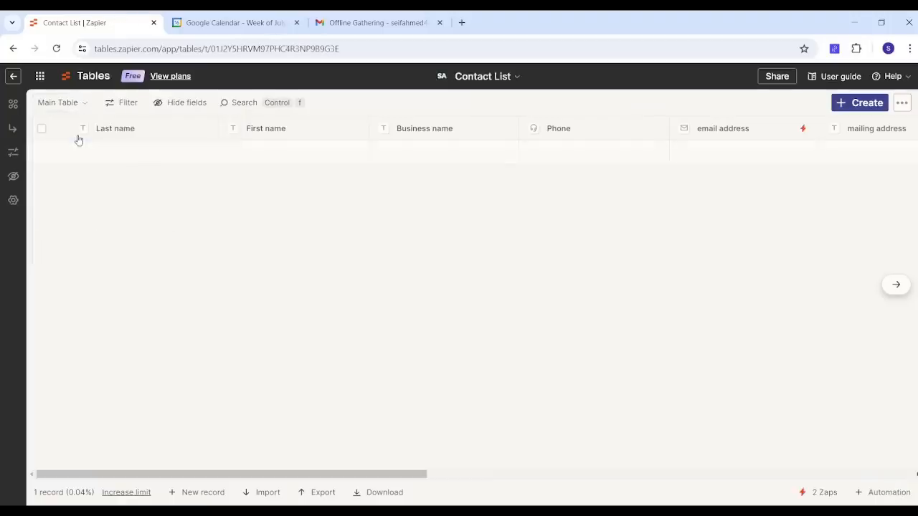
{"action": "left_click", "coordinate": [838, 104]}
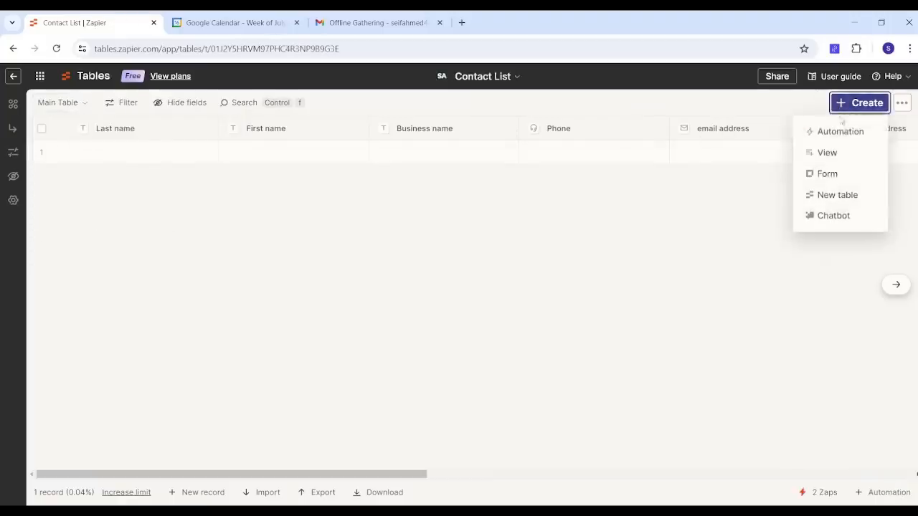
{"action": "left_click", "coordinate": [840, 129]}
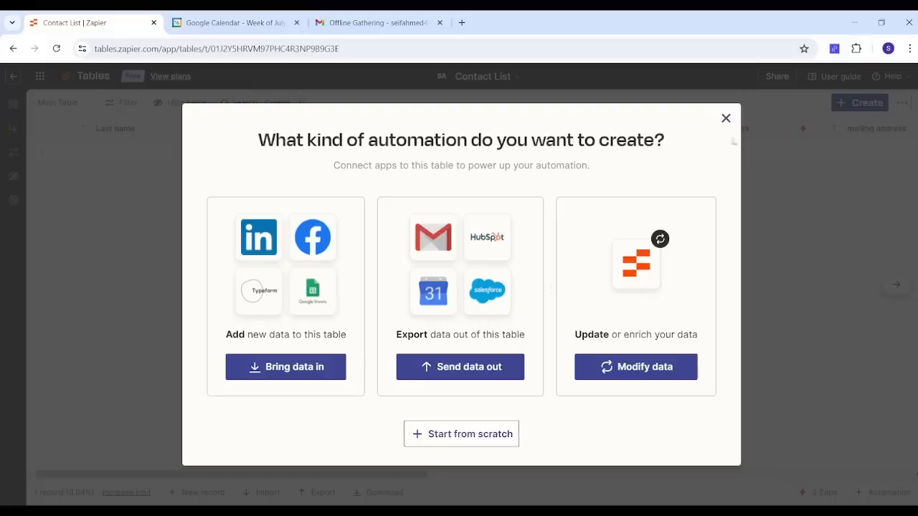
{"action": "left_click", "coordinate": [726, 119]}
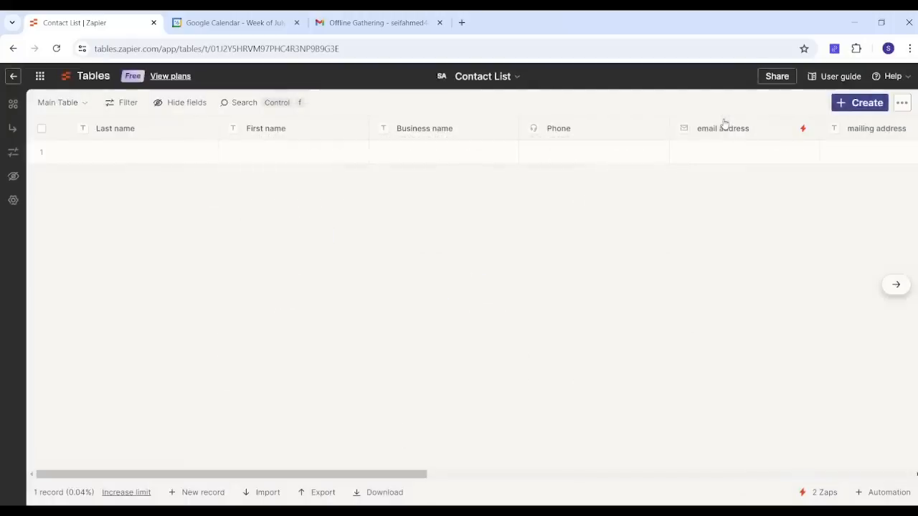